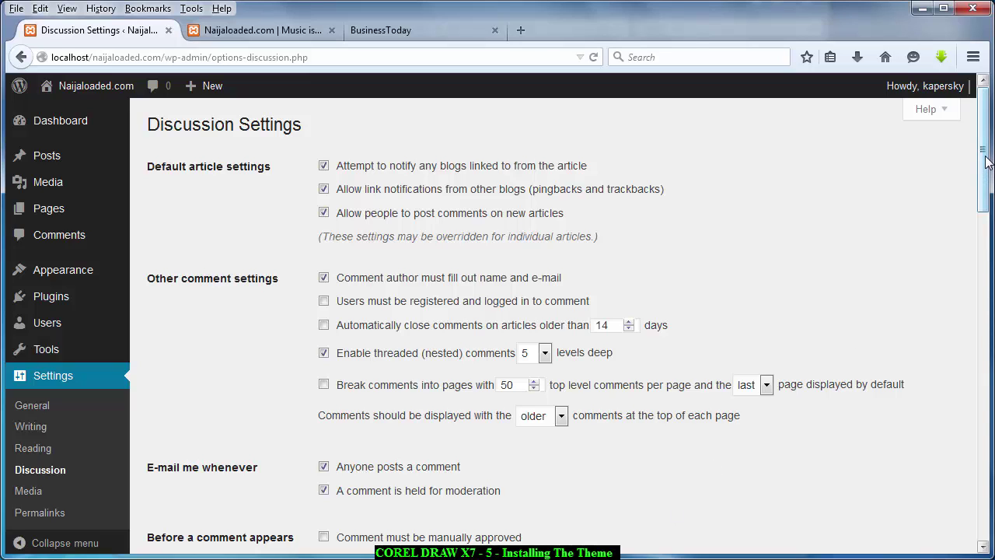
# - Inspect the BusinessToday template page and view its HTML source, then close it
pyautogui.moveTo(987, 160); pyautogui.dragTo(984, 129)
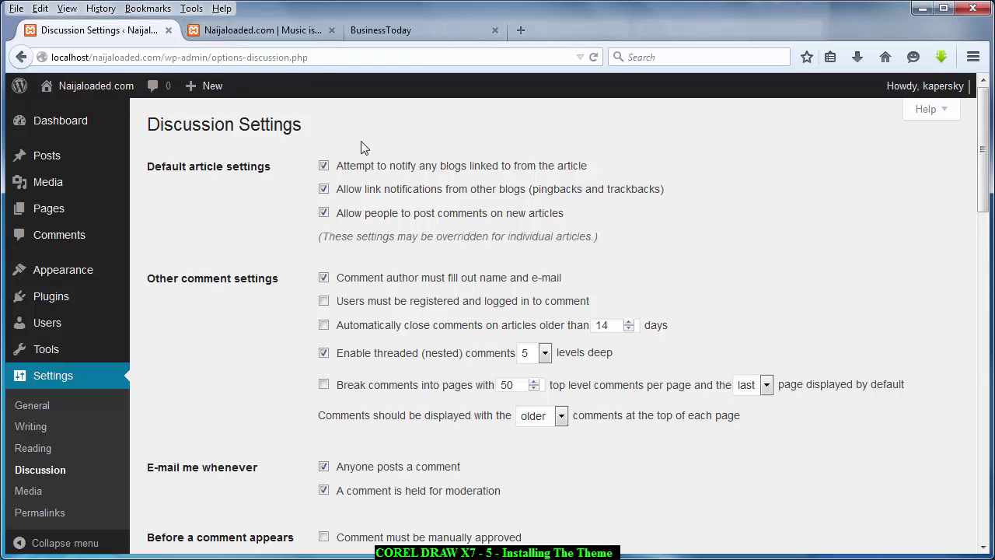
pyautogui.click(382, 36)
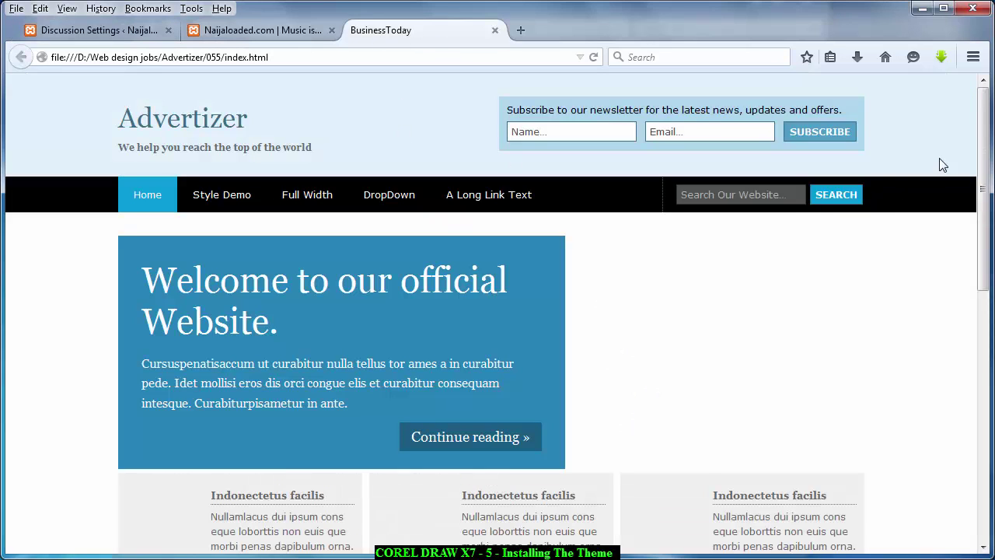
pyautogui.scroll(-8, 978, 247)
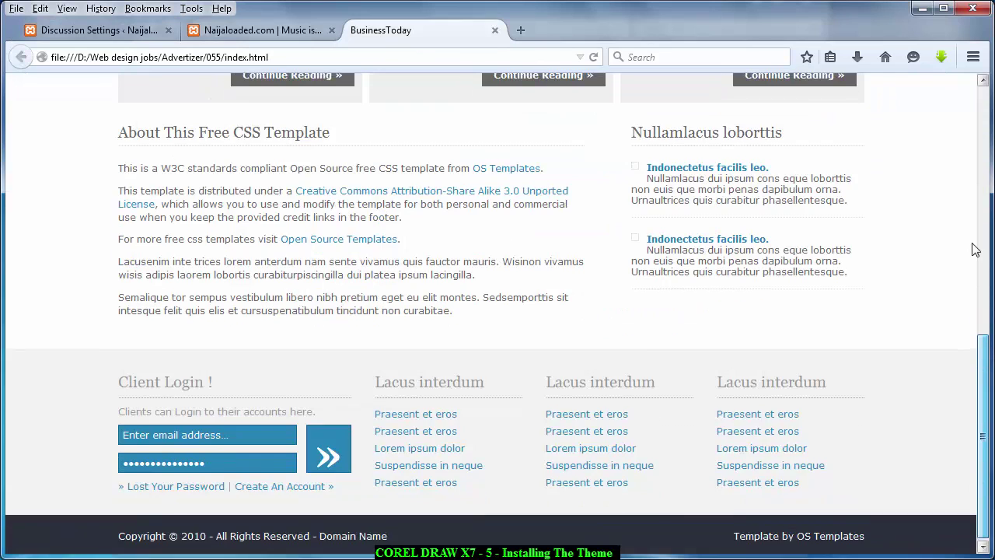
pyautogui.scroll(8, 977, 248)
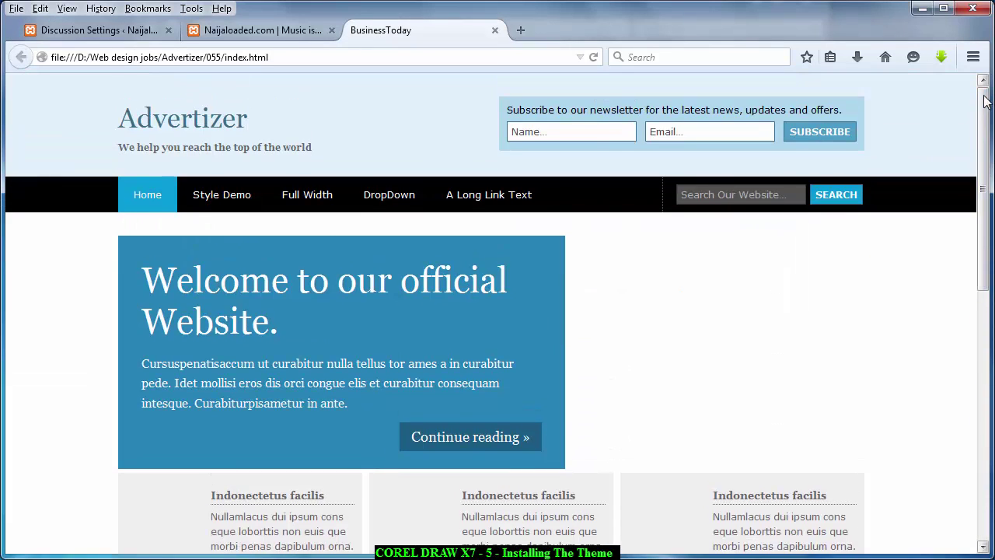
pyautogui.scroll(-7, 983, 99)
pyautogui.scroll(3, 990, 184)
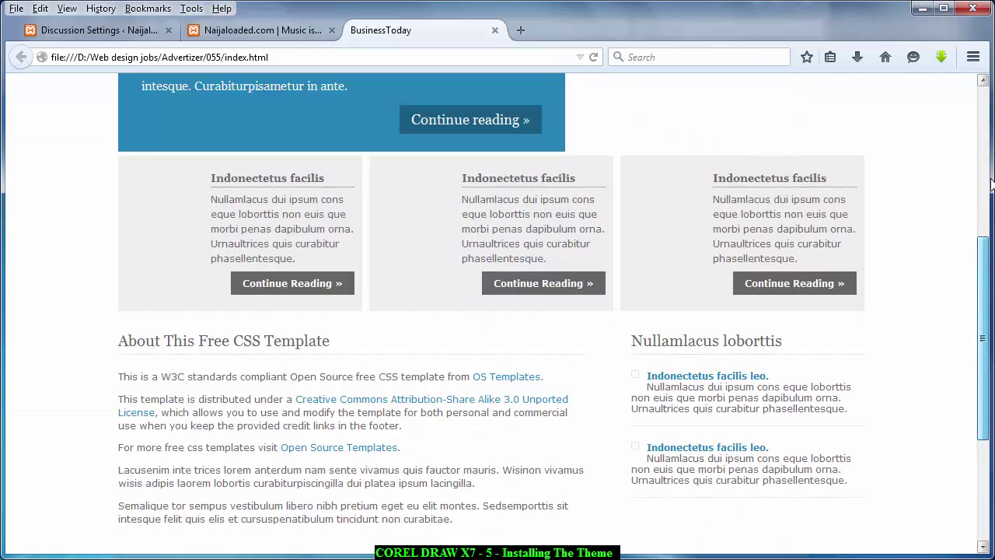
pyautogui.scroll(4, 990, 183)
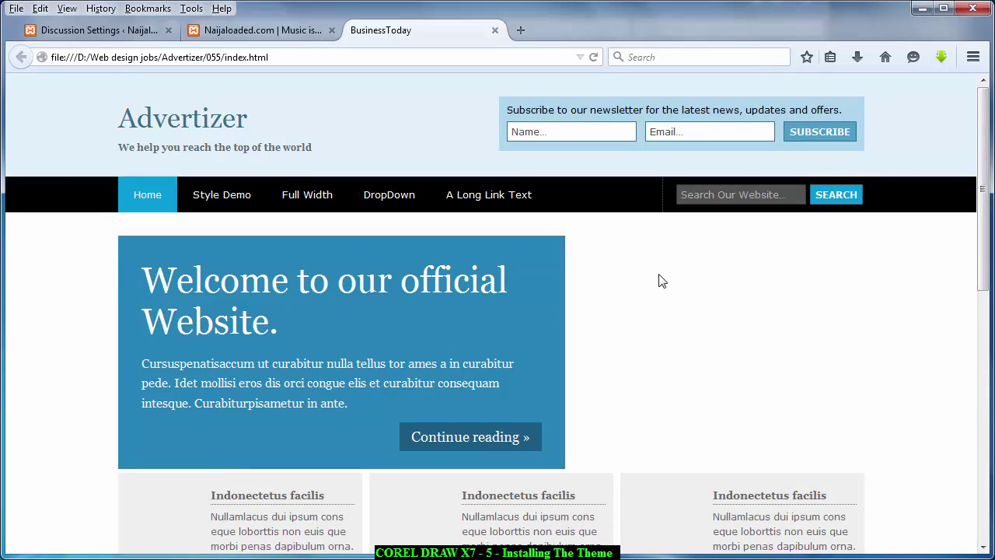
pyautogui.rightClick(659, 281)
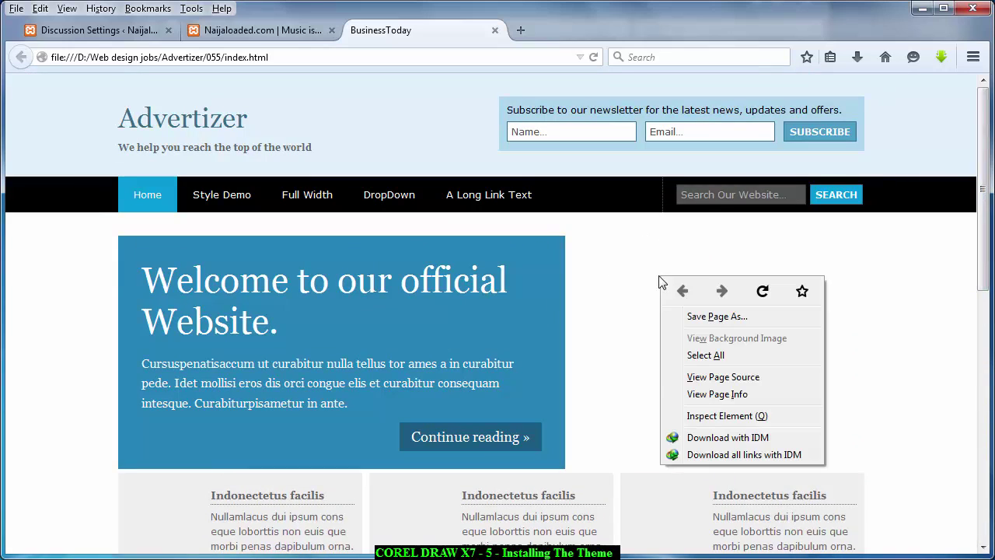
pyautogui.click(711, 378)
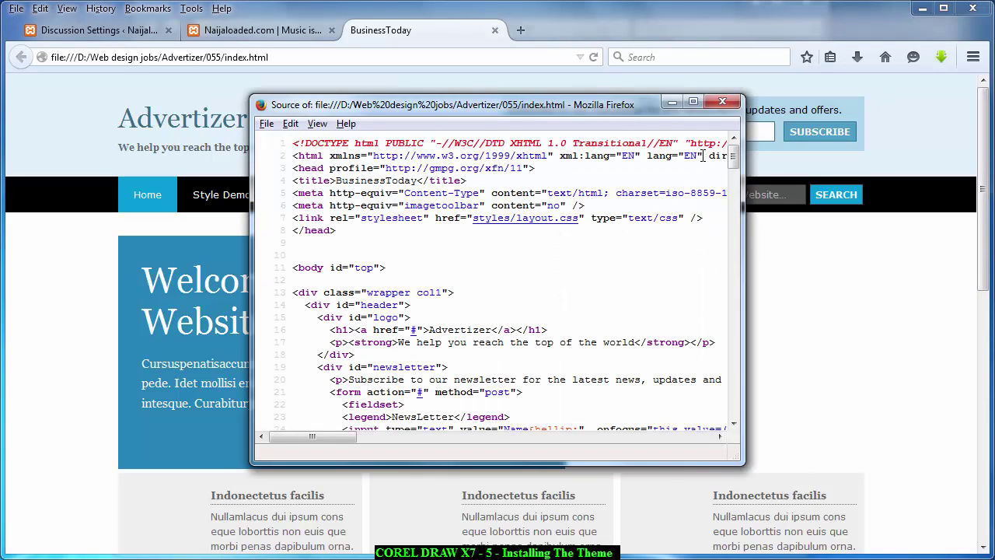
pyautogui.moveTo(733, 155); pyautogui.dragTo(738, 418)
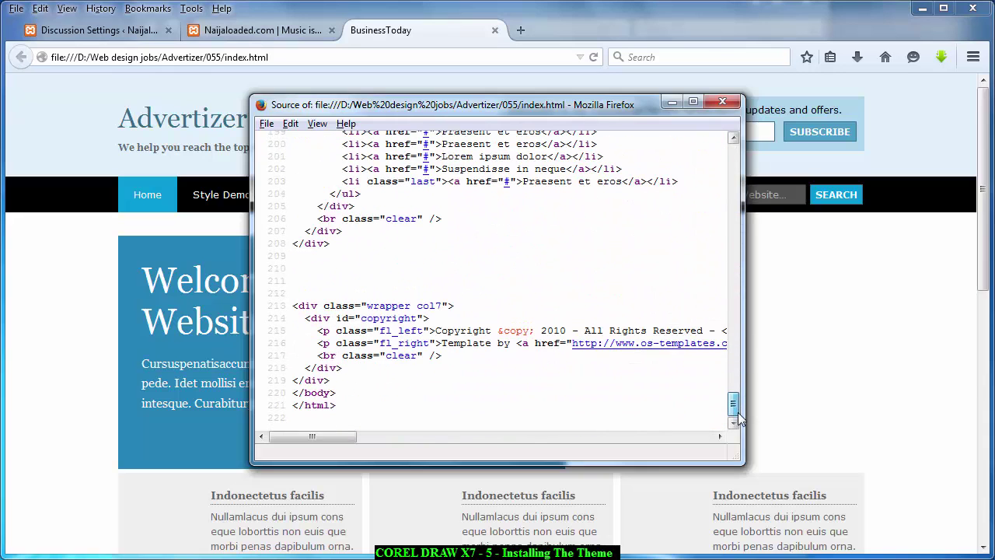
pyautogui.click(722, 104)
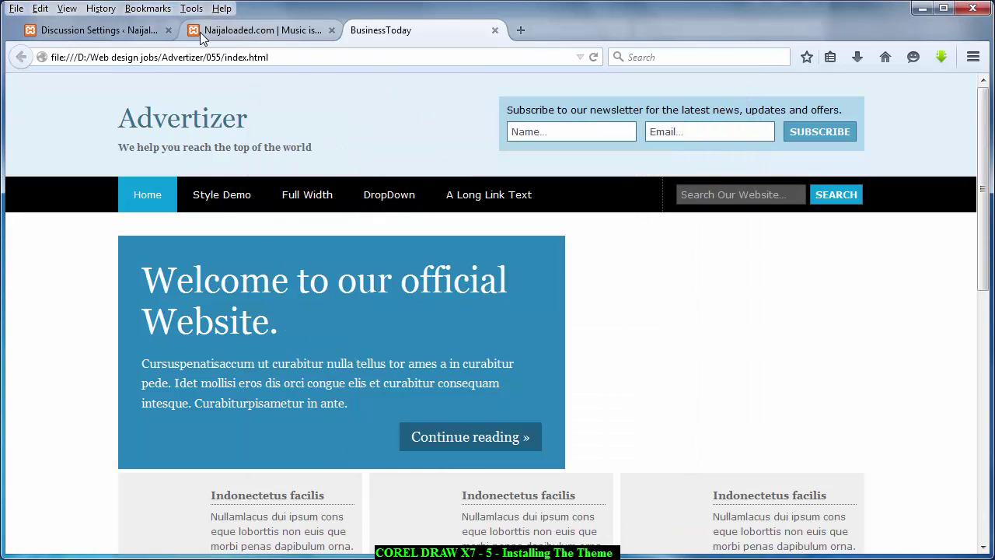
# - Return to the WordPress admin and open the Appearance > Themes page
pyautogui.click(132, 30)
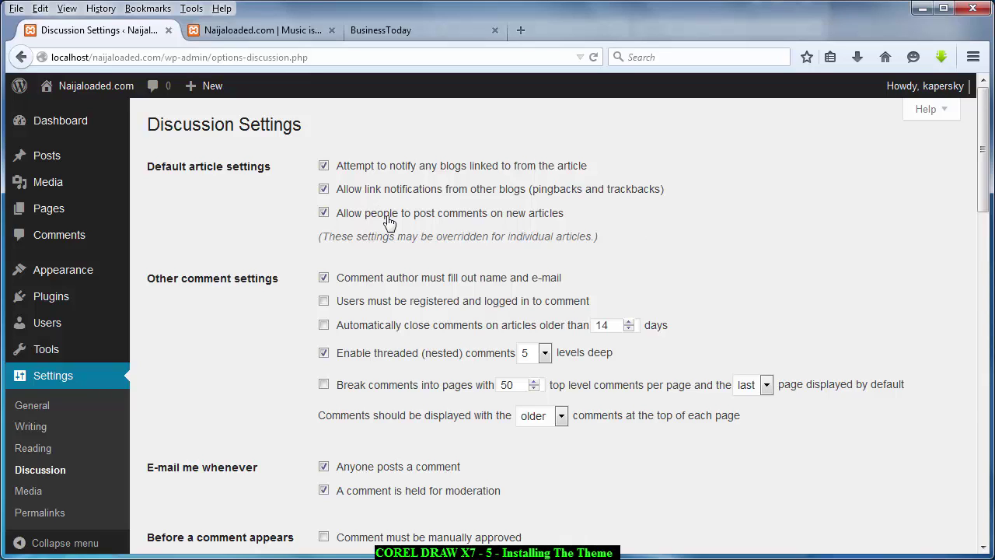
pyautogui.moveTo(31, 272)
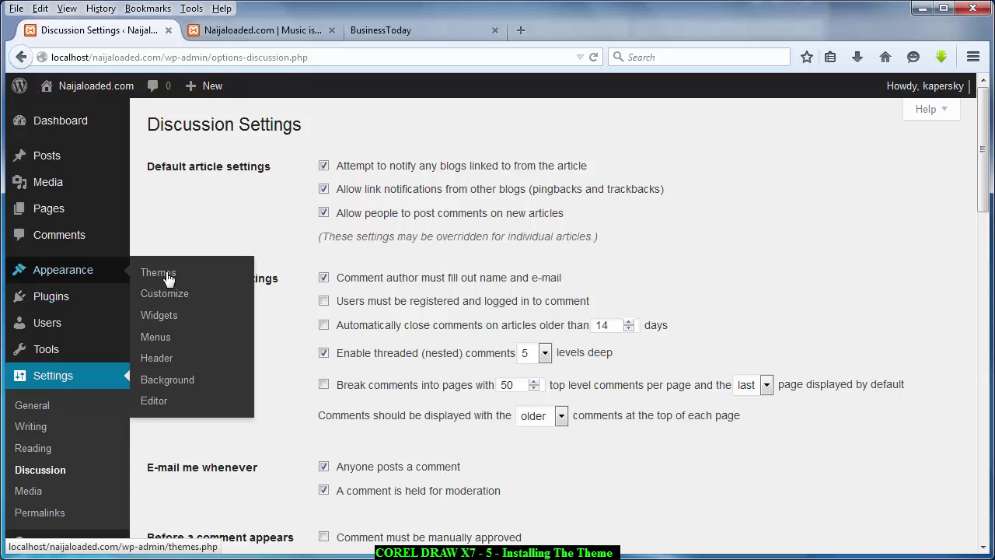
pyautogui.click(160, 274)
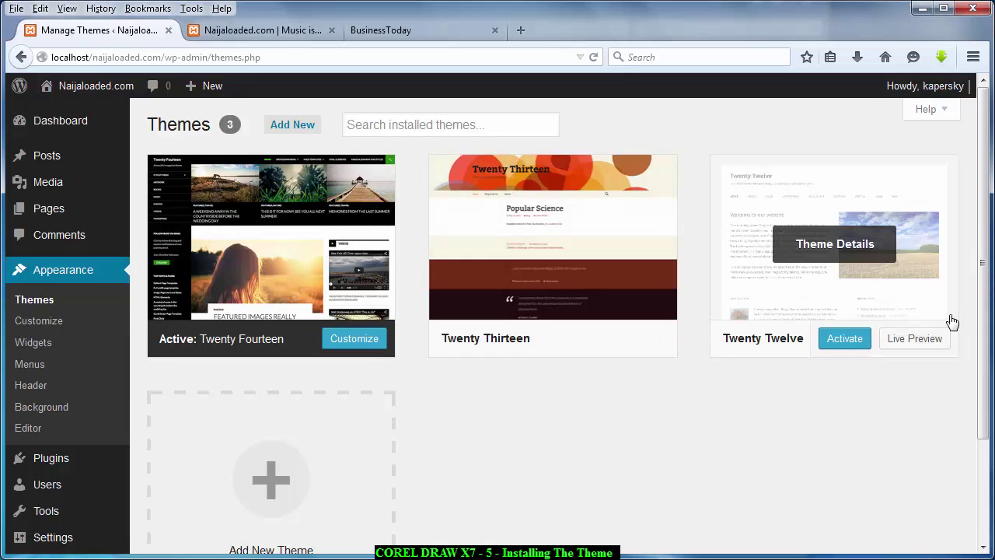
pyautogui.moveTo(981, 273); pyautogui.dragTo(971, 304)
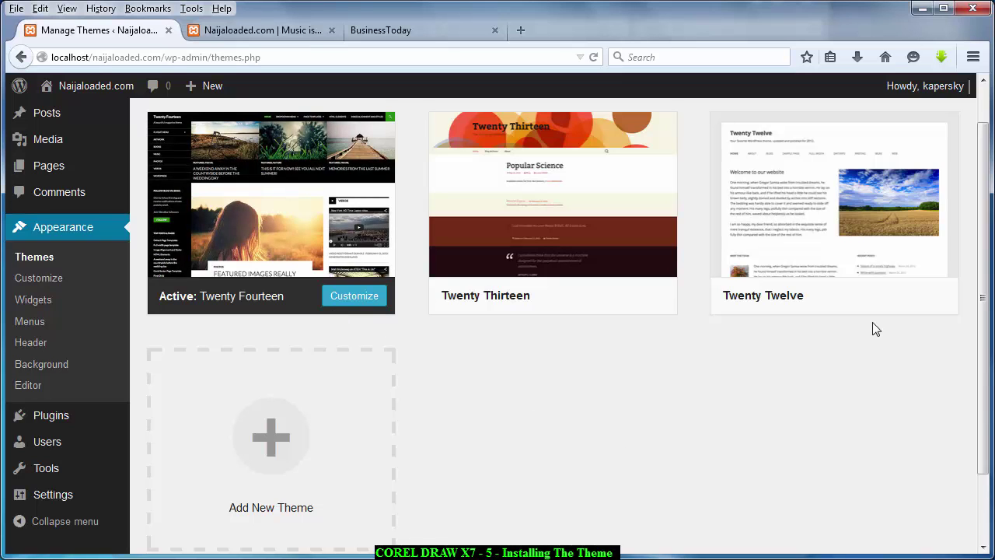
pyautogui.scroll(1, 884, 255)
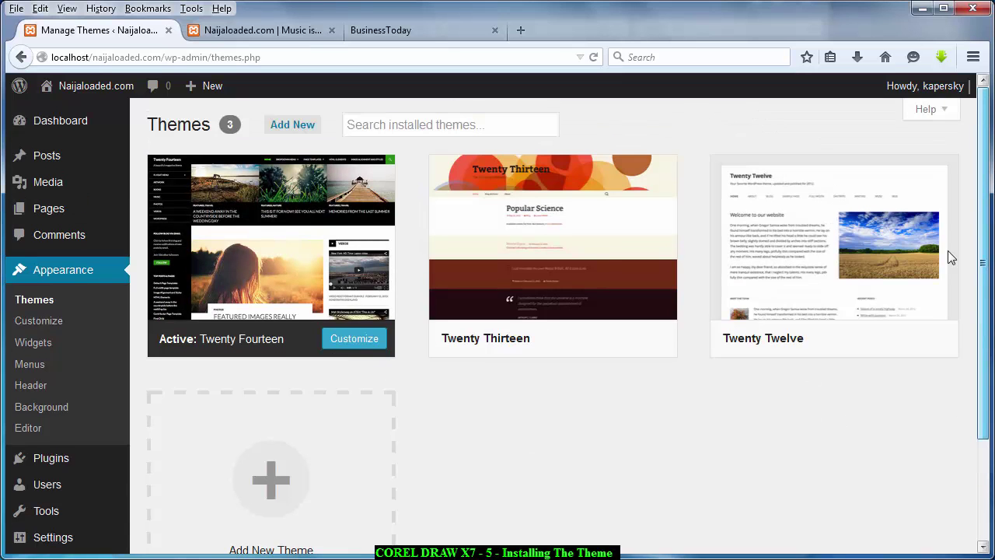
# - Start adding a new theme and switch to the Upload Theme zip form
pyautogui.click(292, 127)
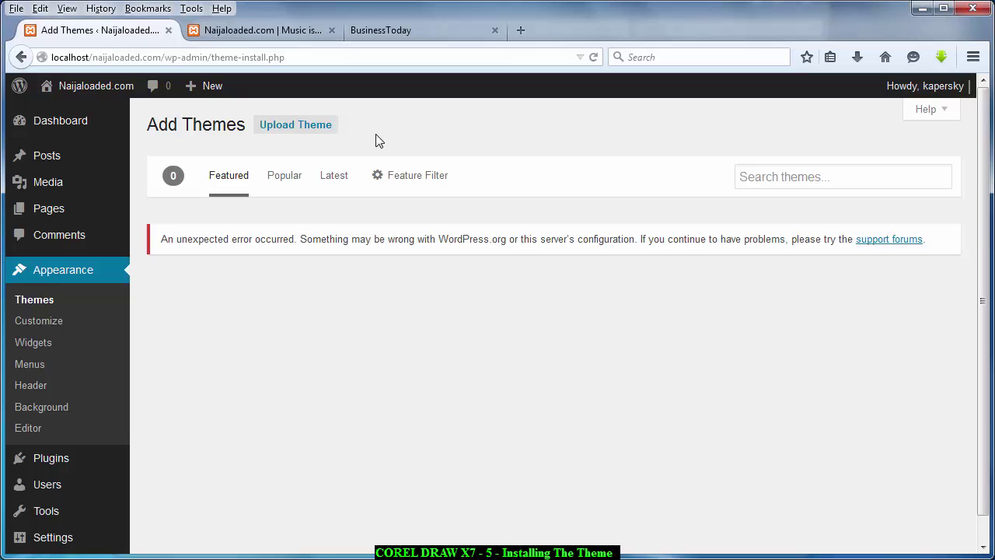
pyautogui.click(301, 130)
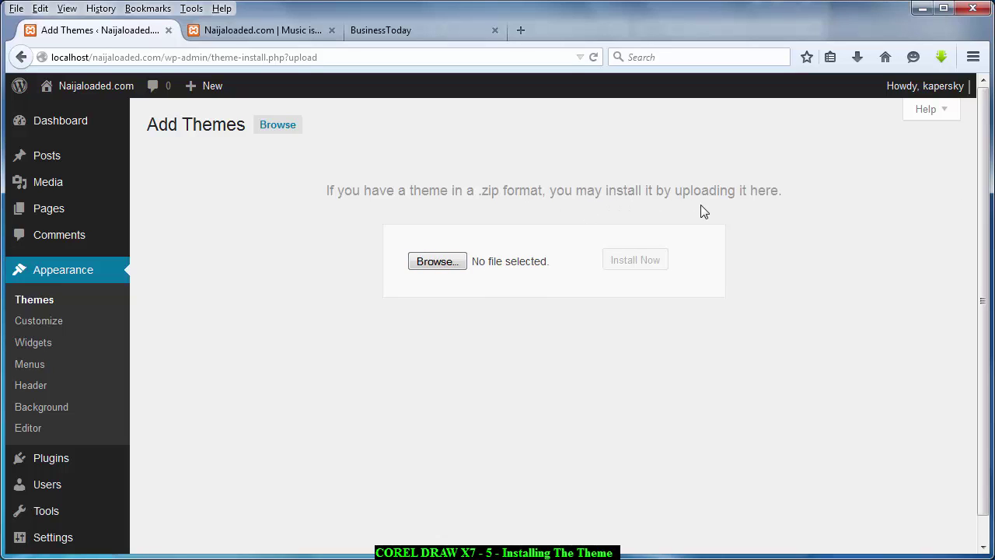
# - Pick megamag.zip from the desktop as the theme file to upload
pyautogui.click(439, 264)
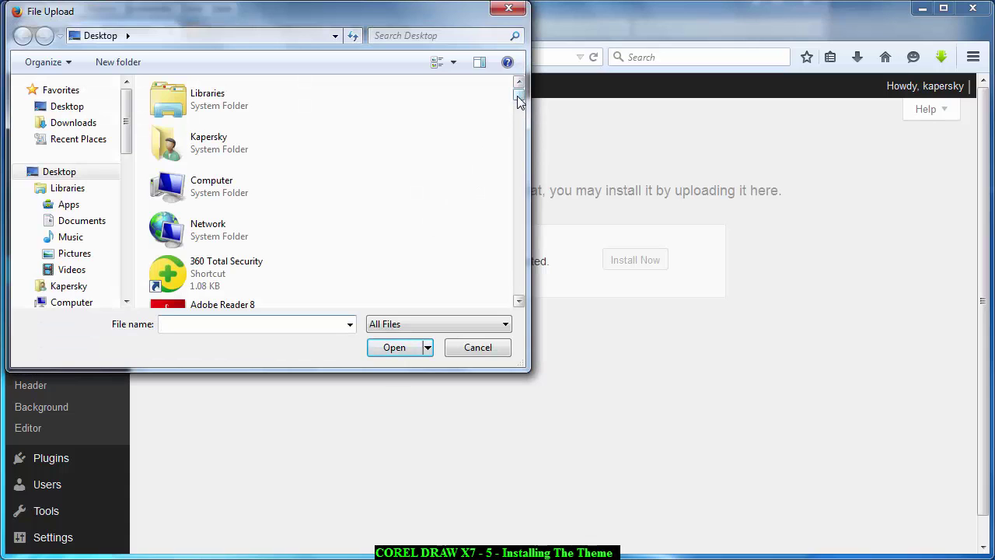
pyautogui.moveTo(519, 99); pyautogui.dragTo(517, 244)
pyautogui.click(204, 218)
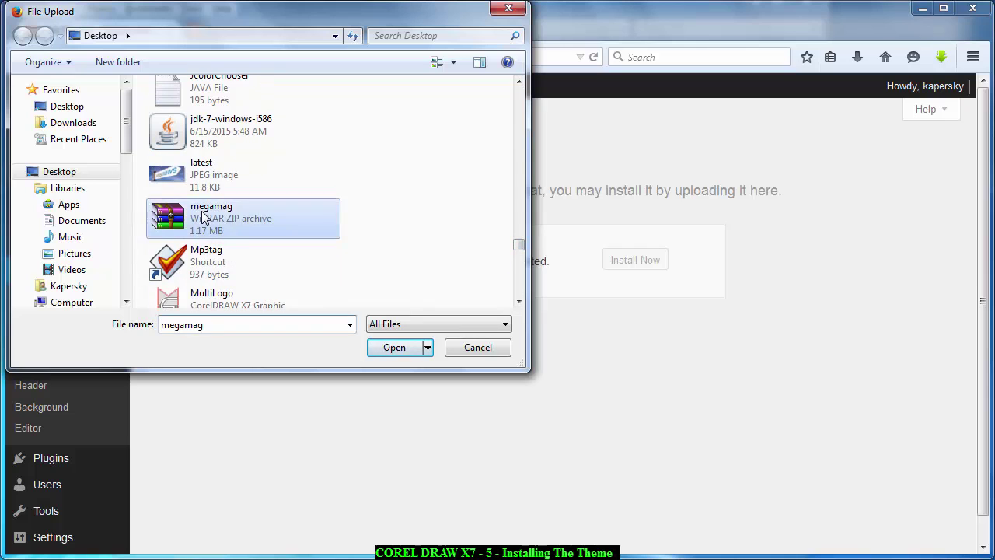
pyautogui.click(394, 348)
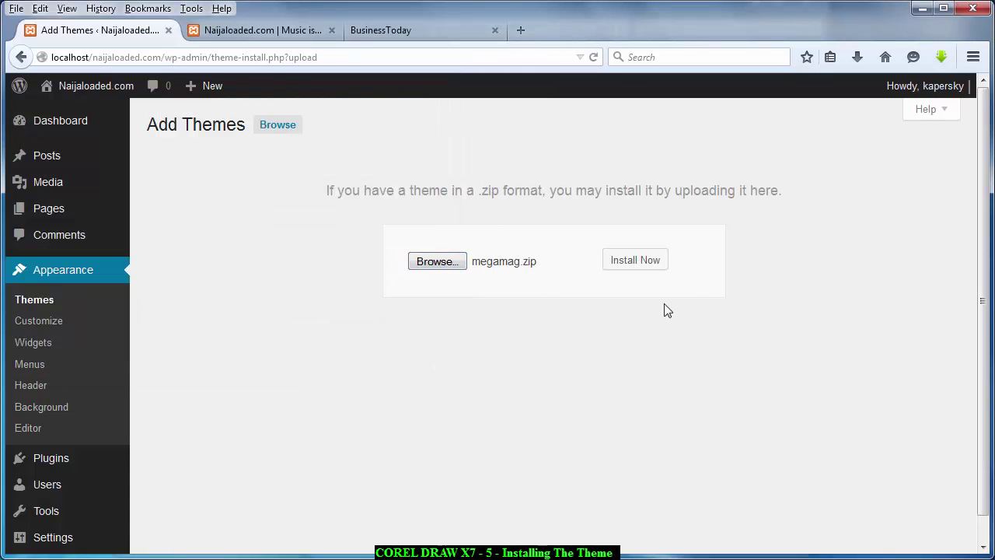
# - Install the uploaded megamag.zip package and activate the MEGAMAG theme
pyautogui.click(636, 261)
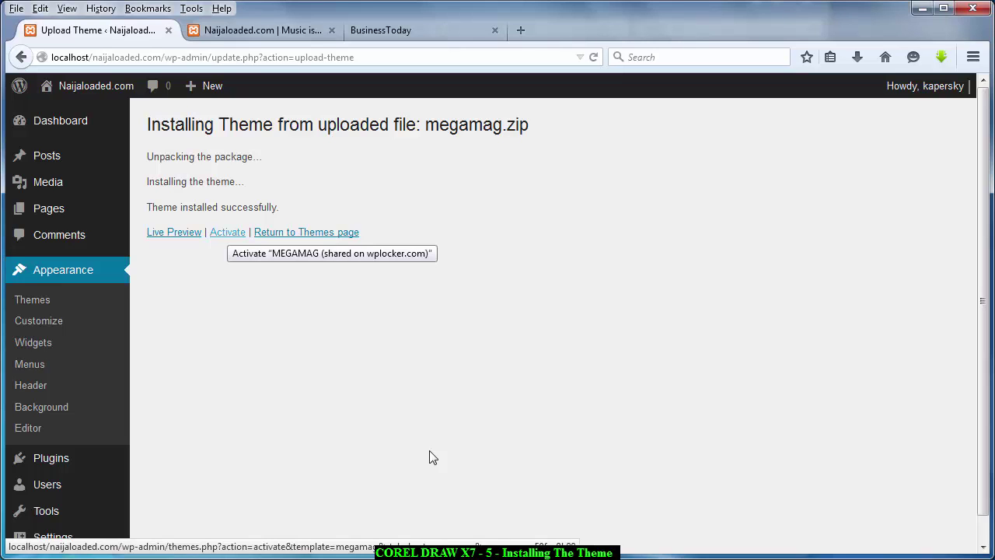
pyautogui.click(227, 232)
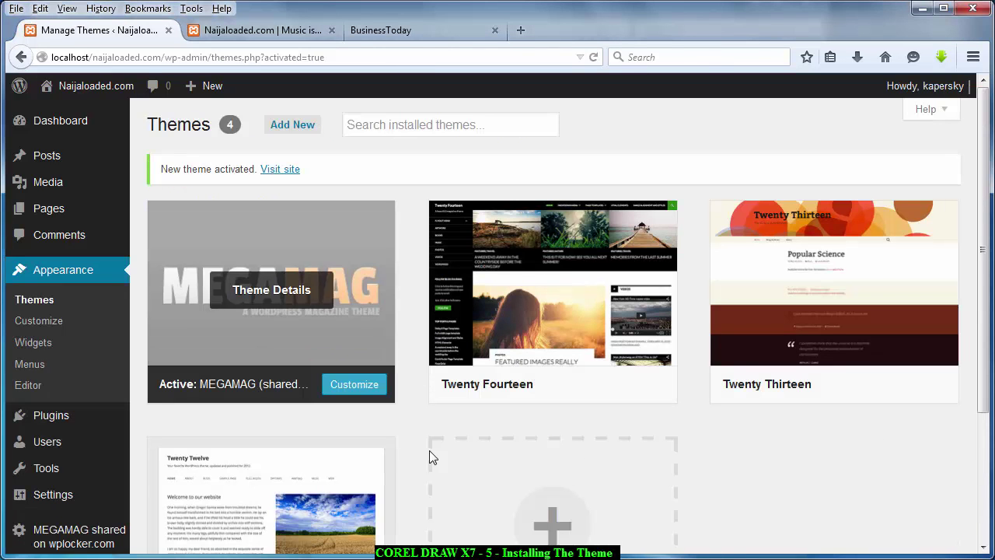
pyautogui.hotkey('shift', 'Tab')
pyautogui.hotkey('shift', 'Tab')
pyautogui.hotkey('ctrl', 'Tab')
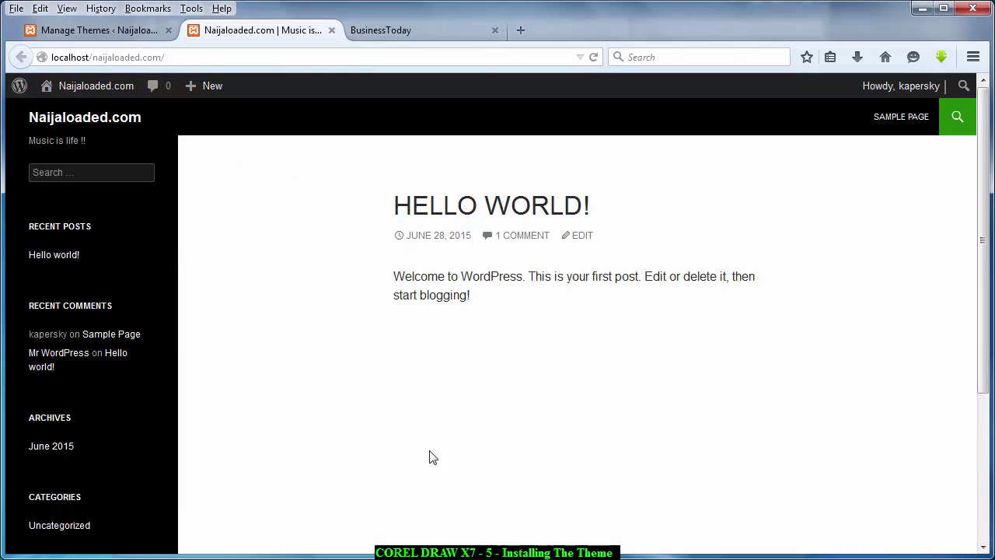
pyautogui.press('F5')
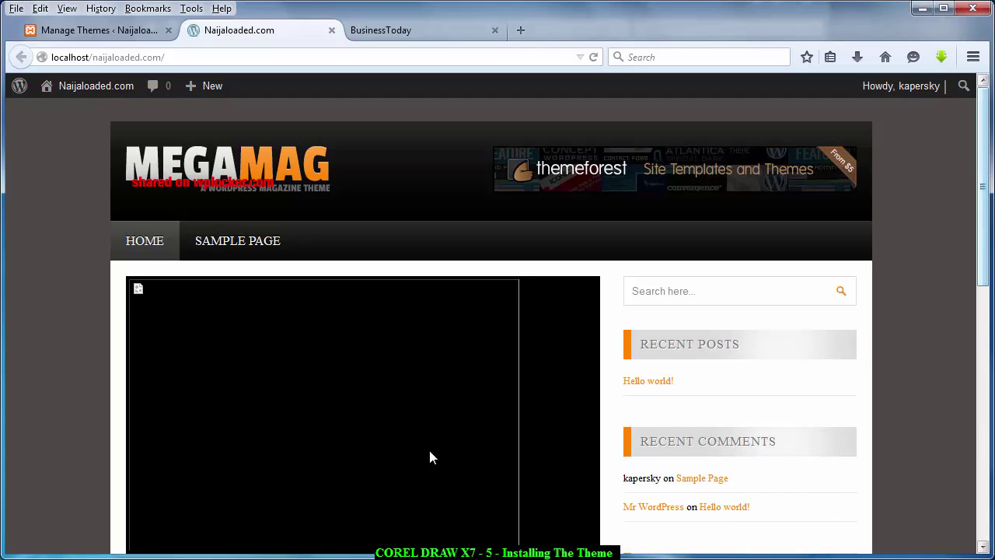
pyautogui.scroll(-5, 432, 457)
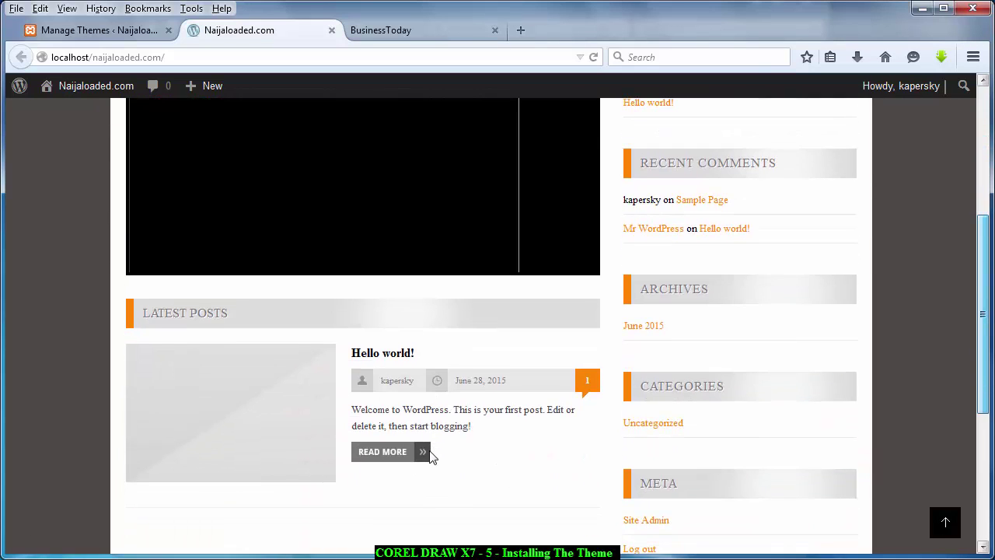
pyautogui.scroll(-2, 432, 457)
pyautogui.scroll(2, 432, 458)
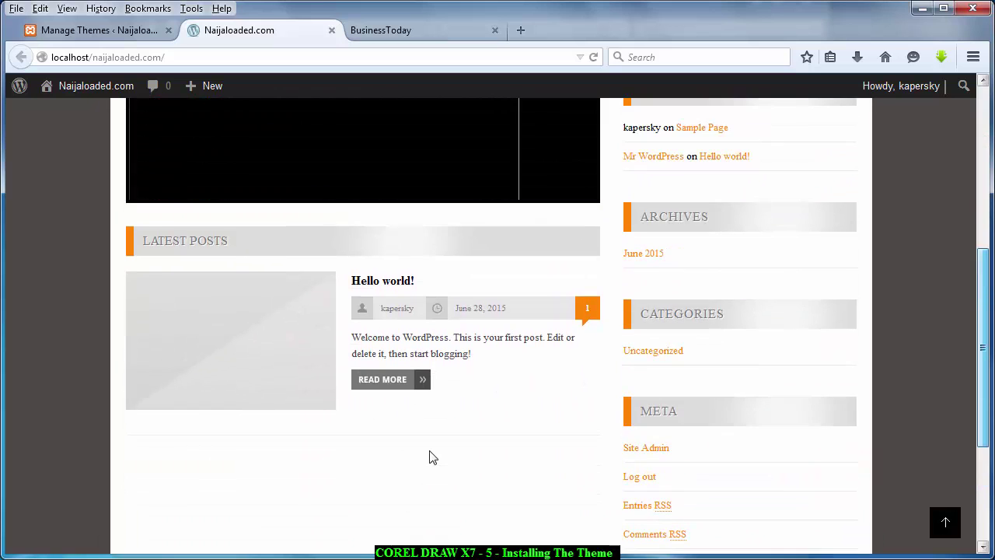
pyautogui.scroll(5, 432, 458)
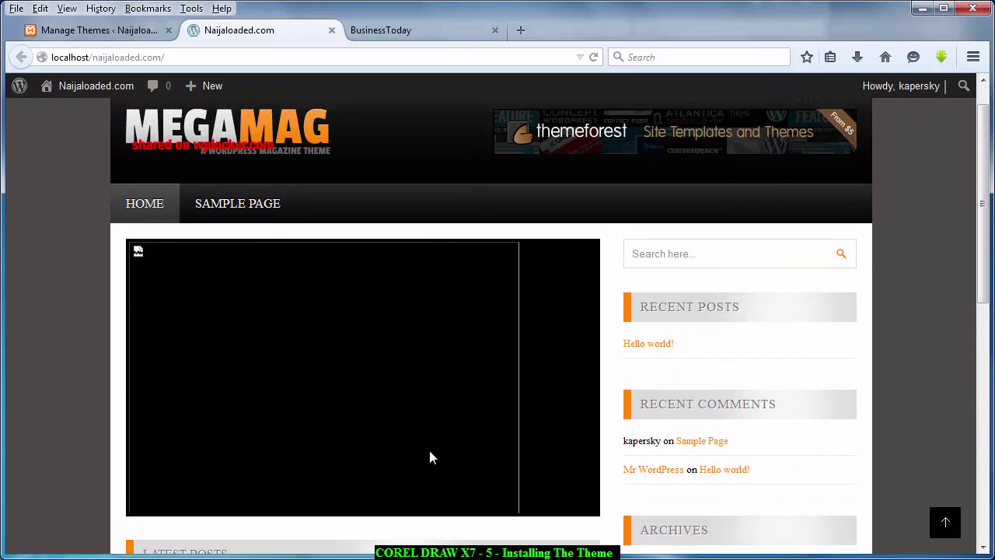
pyautogui.scroll(-5, 432, 457)
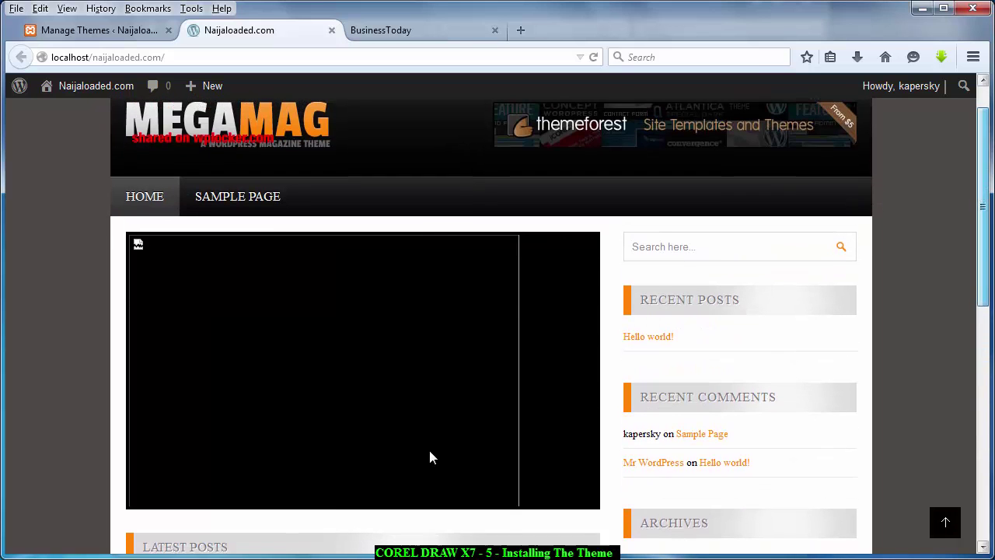
pyautogui.scroll(3, 433, 458)
pyautogui.scroll(1, 432, 458)
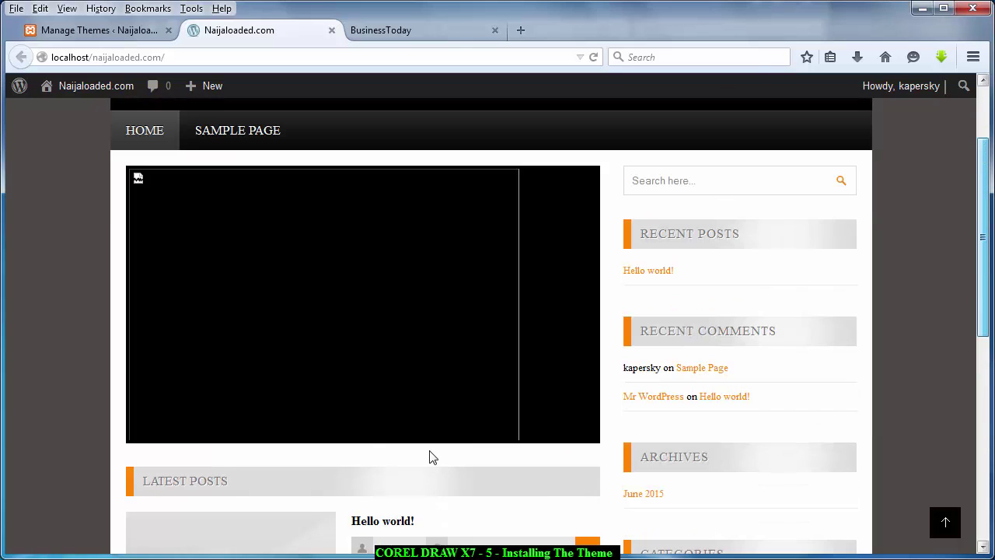
pyautogui.scroll(2, 432, 457)
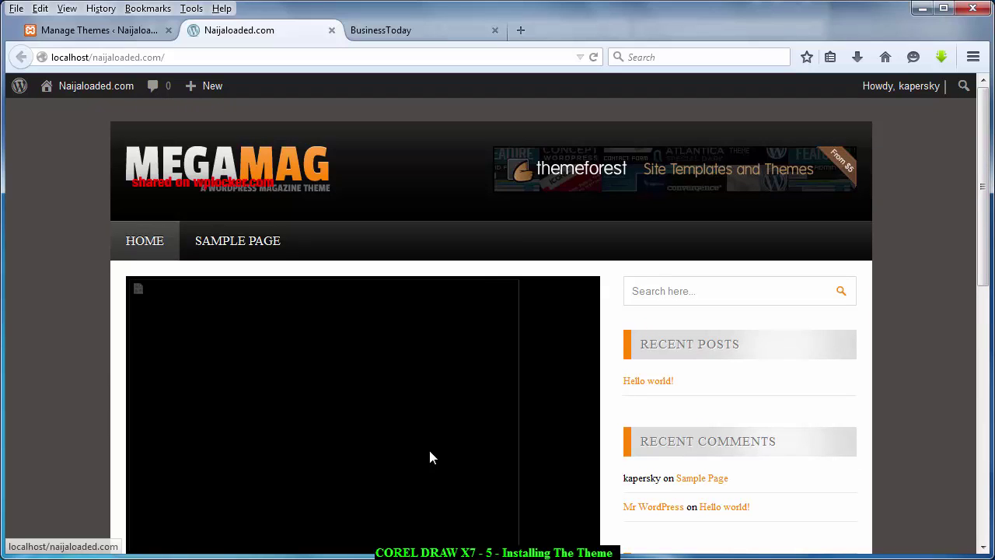
pyautogui.press('Tab')
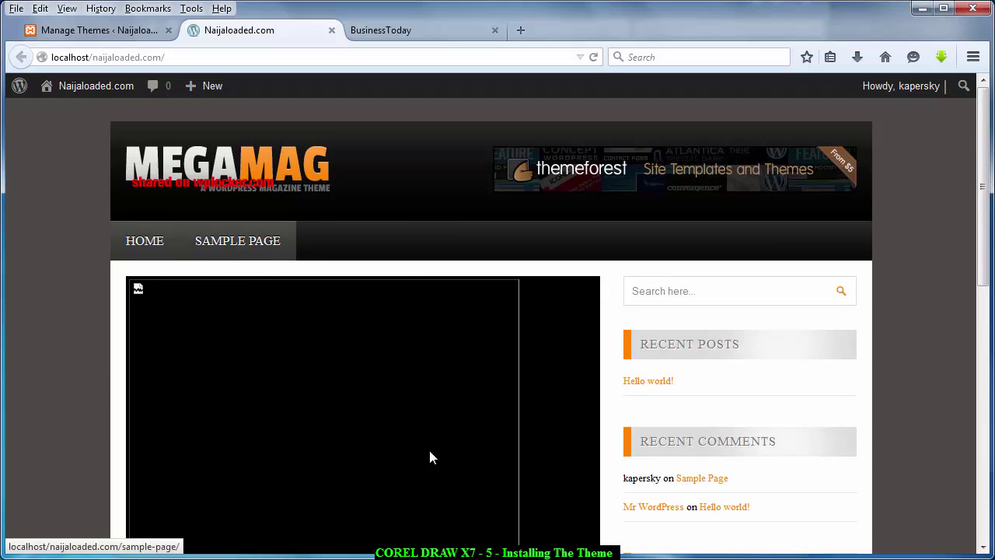
pyautogui.click(432, 458)
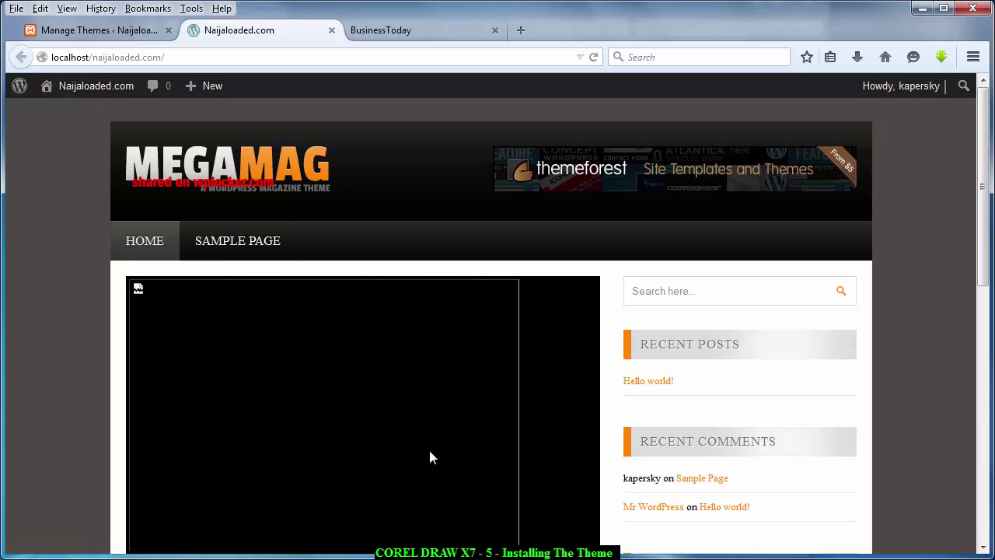
pyautogui.scroll(-5, 432, 458)
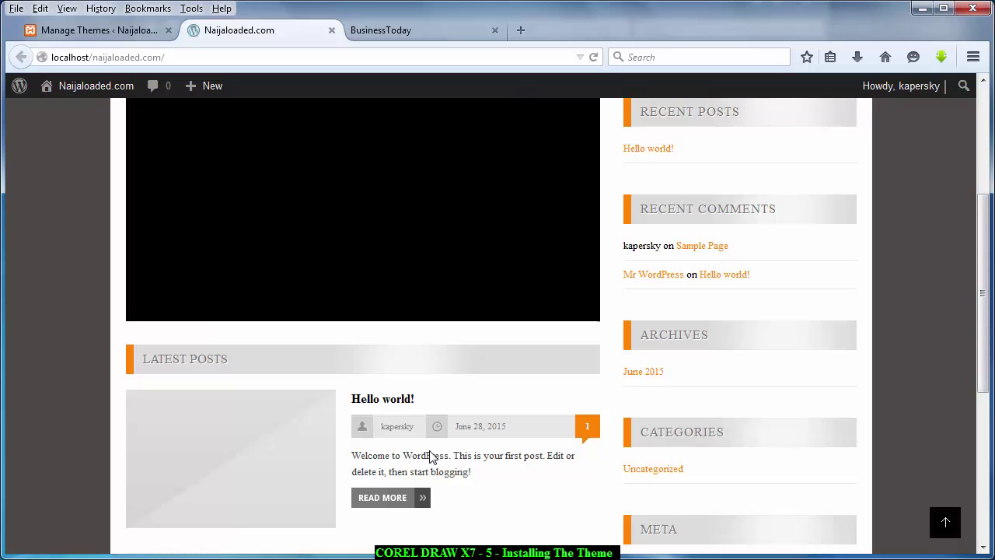
pyautogui.moveTo(205, 85)
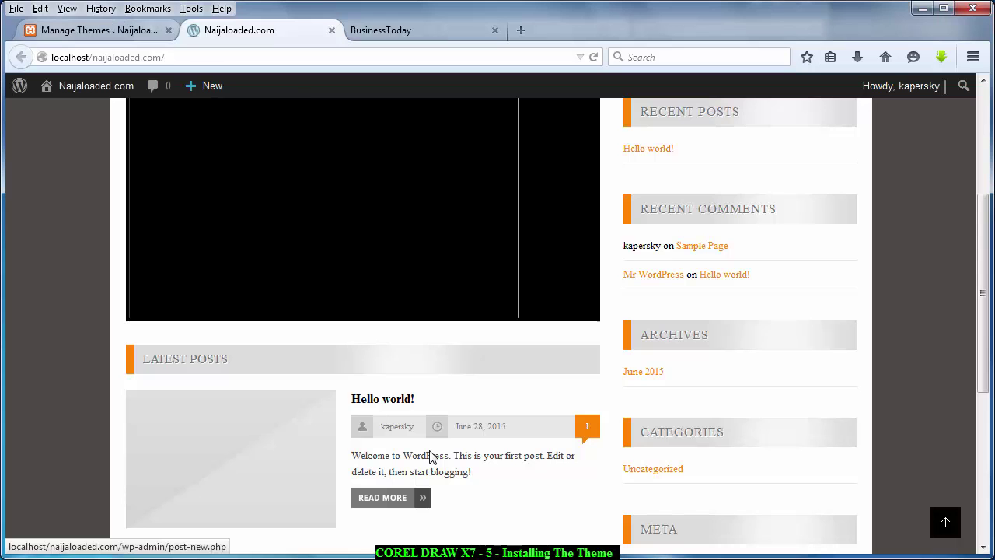
pyautogui.click(97, 29)
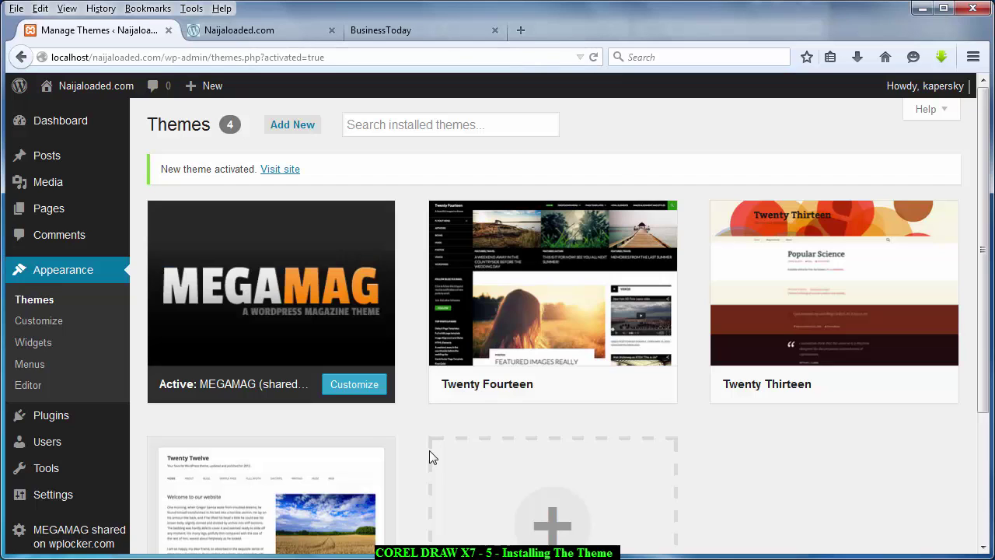
pyautogui.hotkey('ctrl', 'Tab')
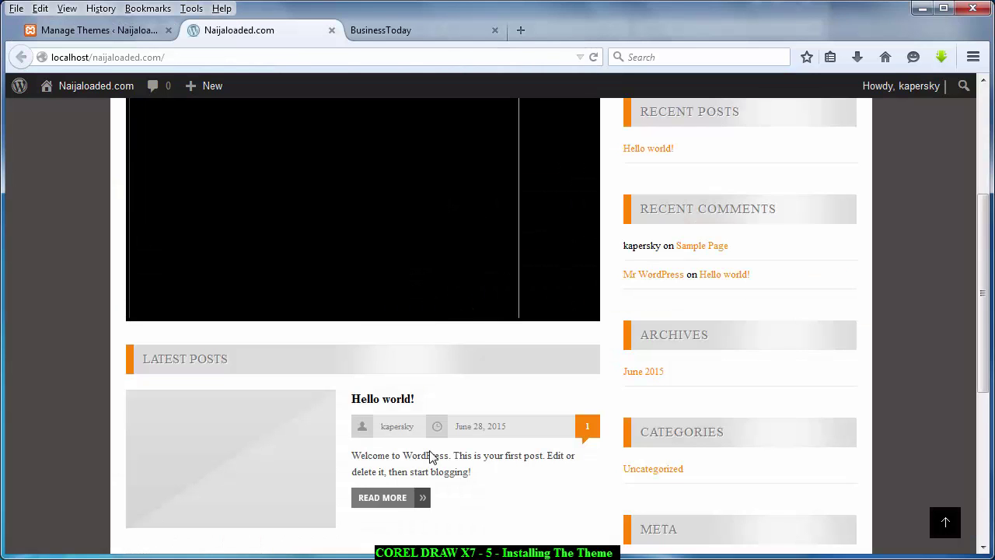
pyautogui.scroll(3, 429, 456)
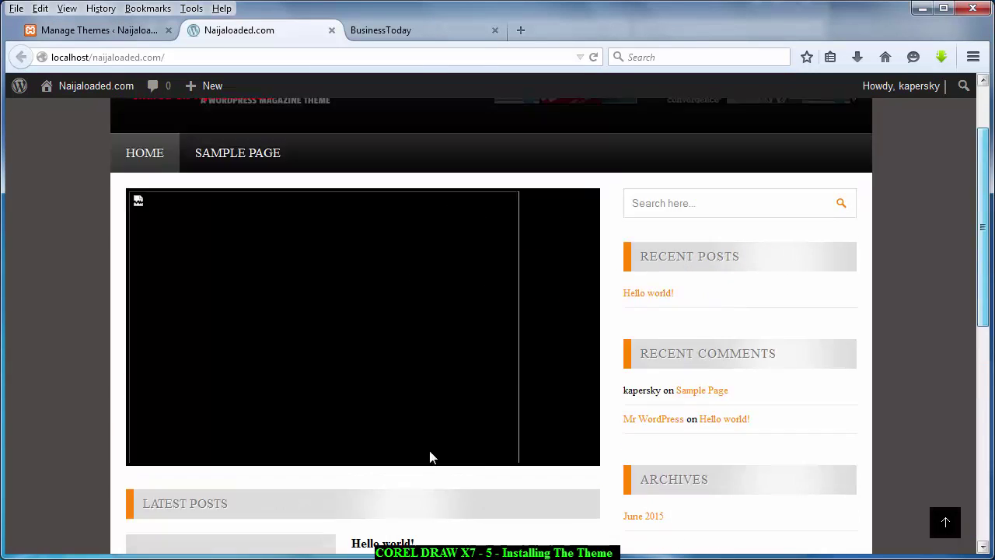
# - Go back to the Themes admin tab and navigate to MEGAMAG's General settings
pyautogui.scroll(2, 430, 456)
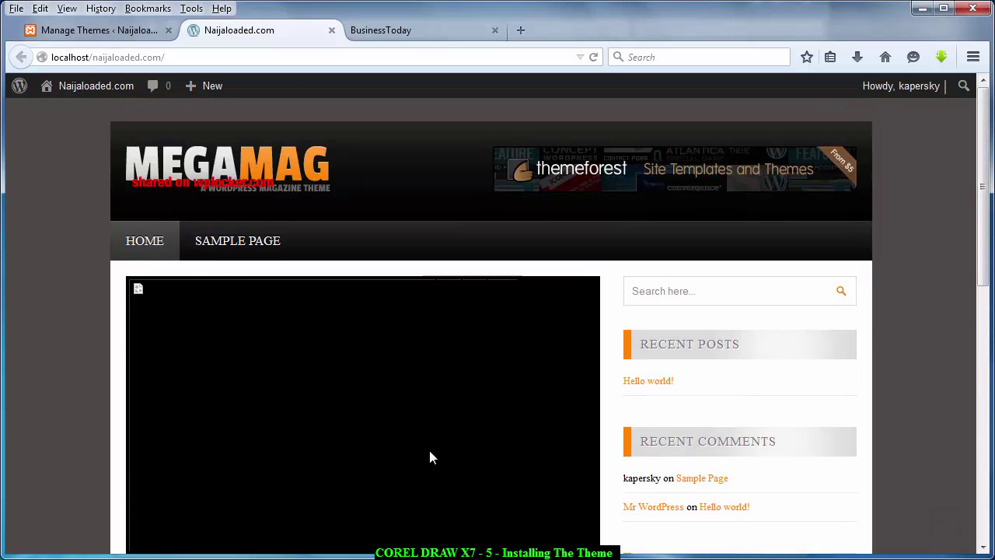
pyautogui.hotkey('ctrl', 'shift', 'Tab')
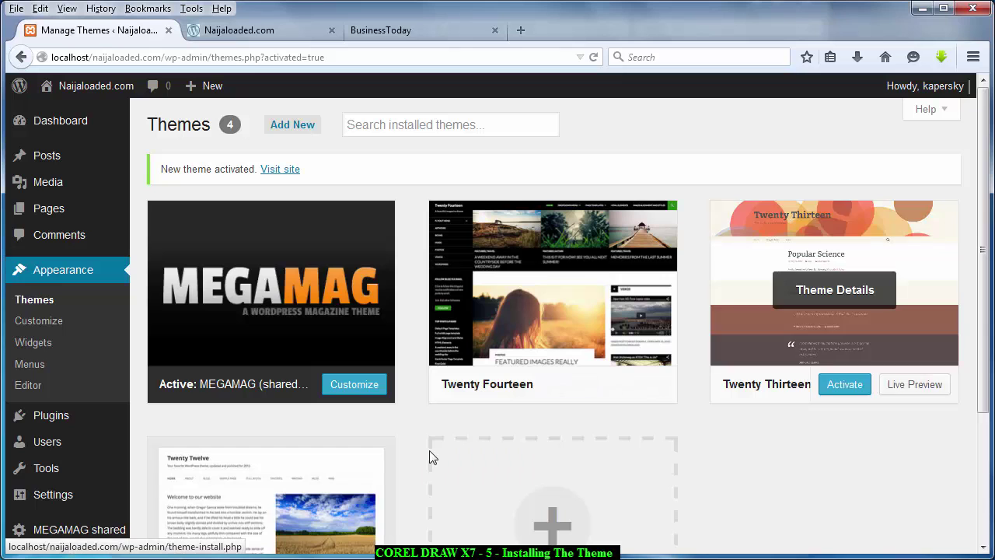
pyautogui.scroll(-3, 433, 457)
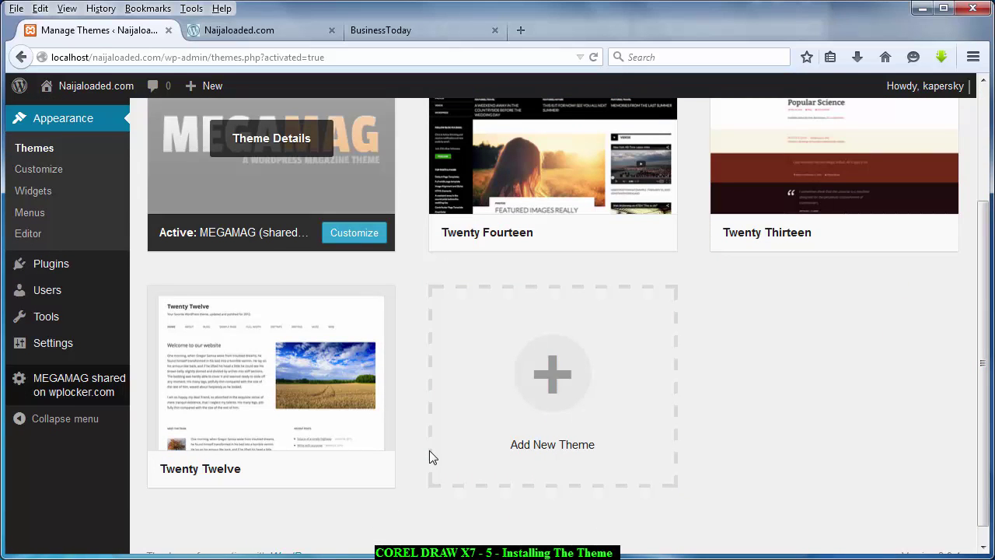
pyautogui.moveTo(70, 384)
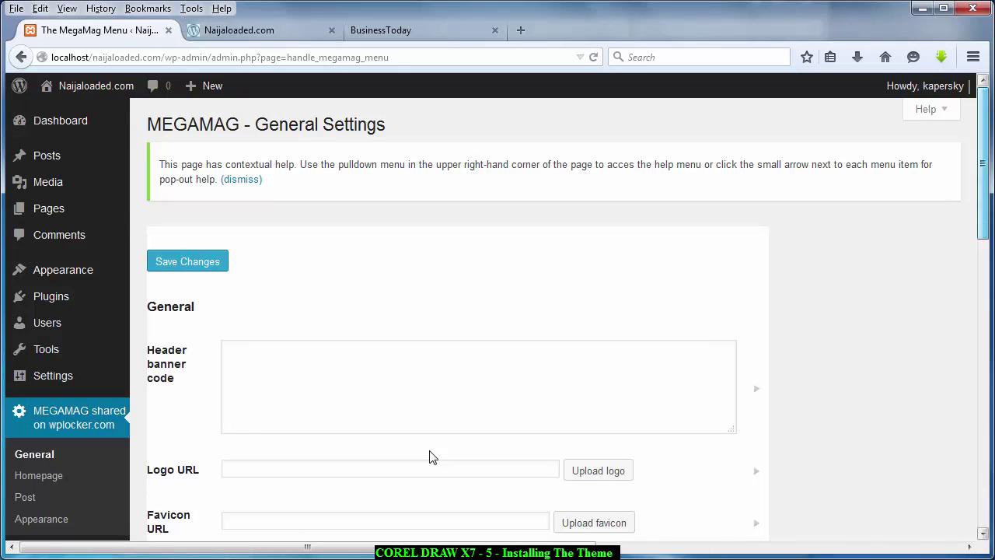
# - Enter the site's Twitter screen name in the MEGAMAG Accounts section
pyautogui.scroll(-3, 432, 457)
pyautogui.scroll(-5, 432, 457)
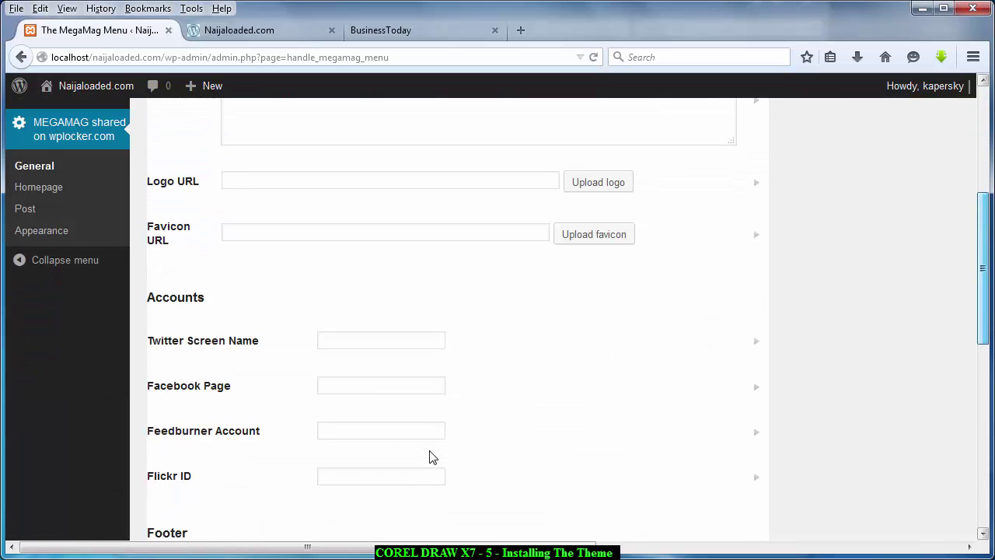
pyautogui.press('Tab')
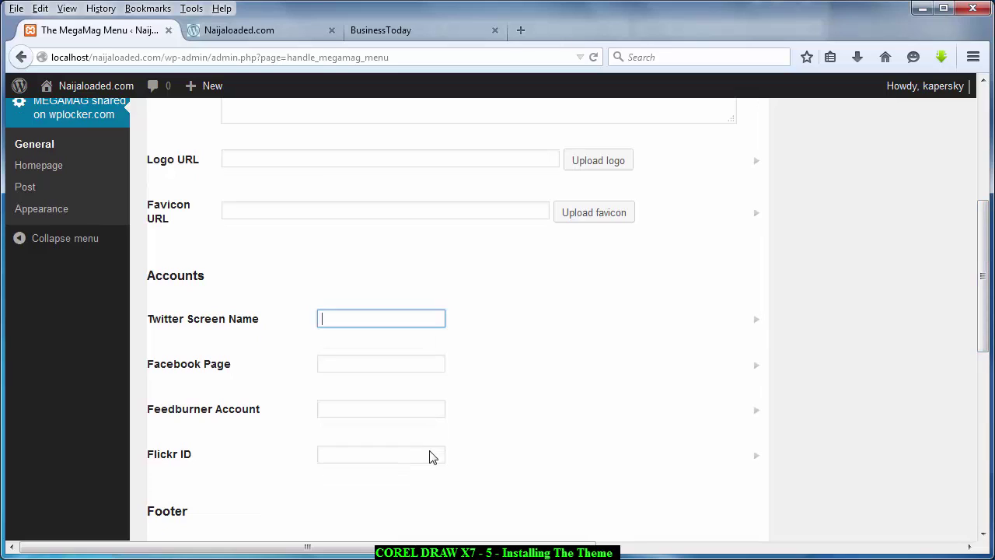
pyautogui.write('kapersl')
pyautogui.press('BackSpace')
pyautogui.write('kyguru')
# - Fill in the Facebook Page field with the site's page name
pyautogui.press('Tab')
pyautogui.write('mul')
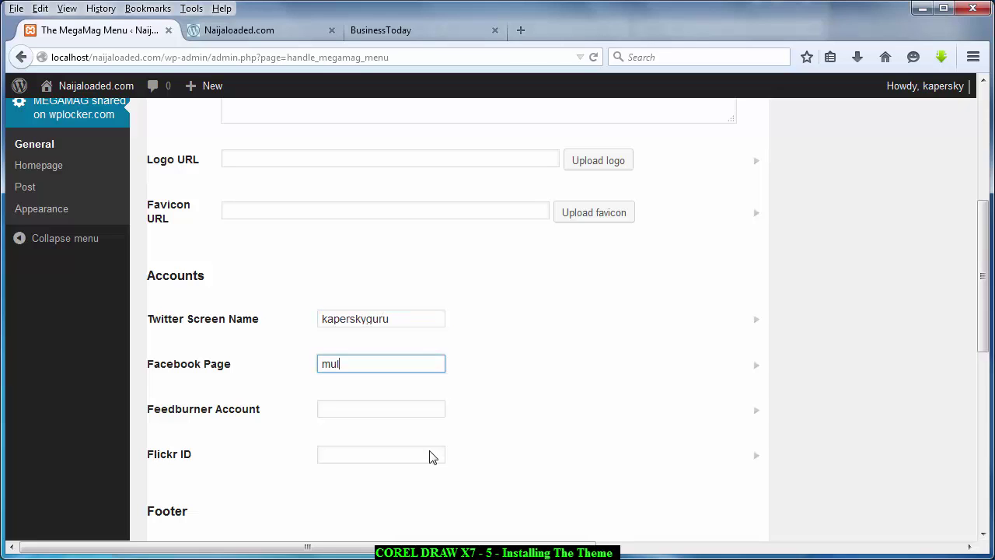
pyautogui.write('timega')
pyautogui.write('i.ts')
pyautogui.press('BackSpace')
pyautogui.write('tschool')
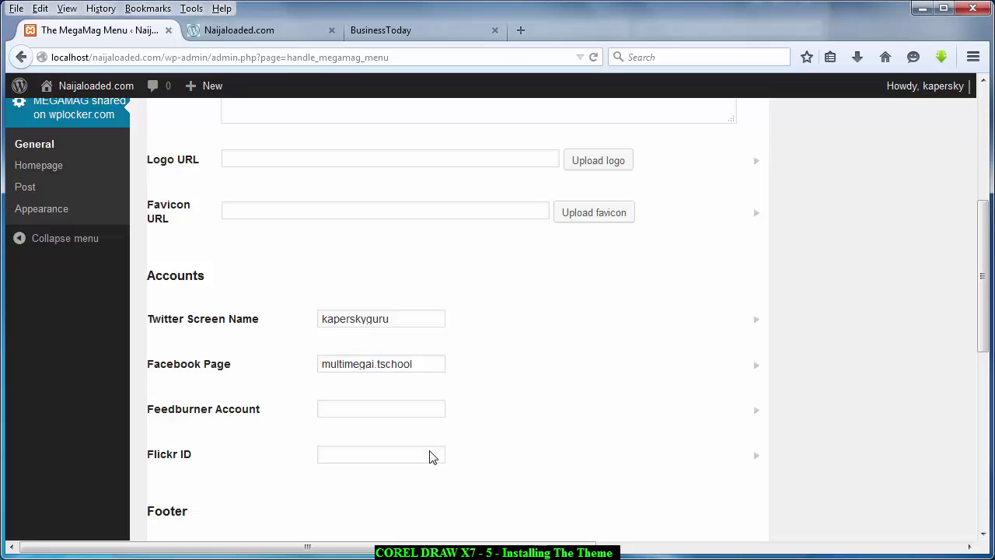
# - Replace BOOSTDEVELOPERS with Naijaloaded.com in the Footer Text Left copyright credit
pyautogui.scroll(-3, 432, 457)
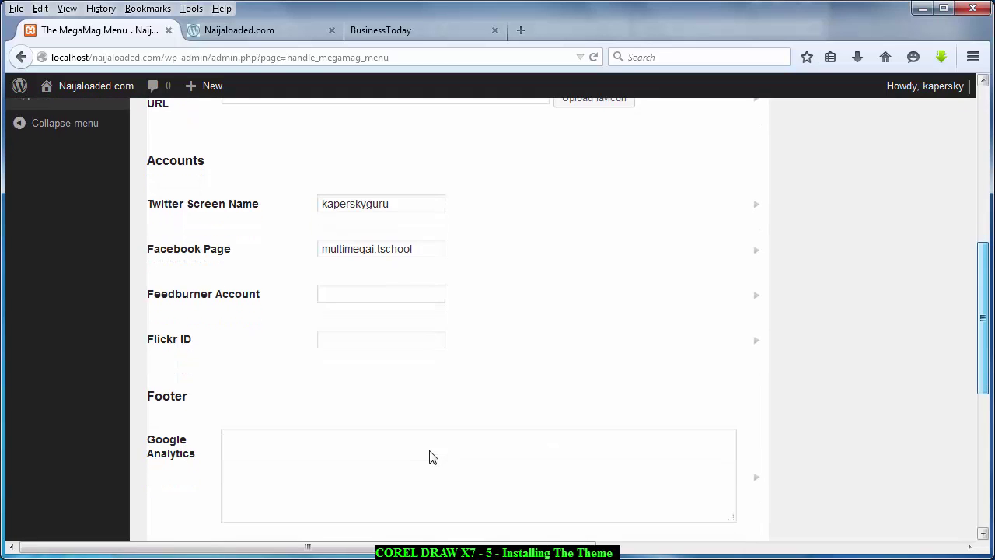
pyautogui.scroll(-1, 432, 457)
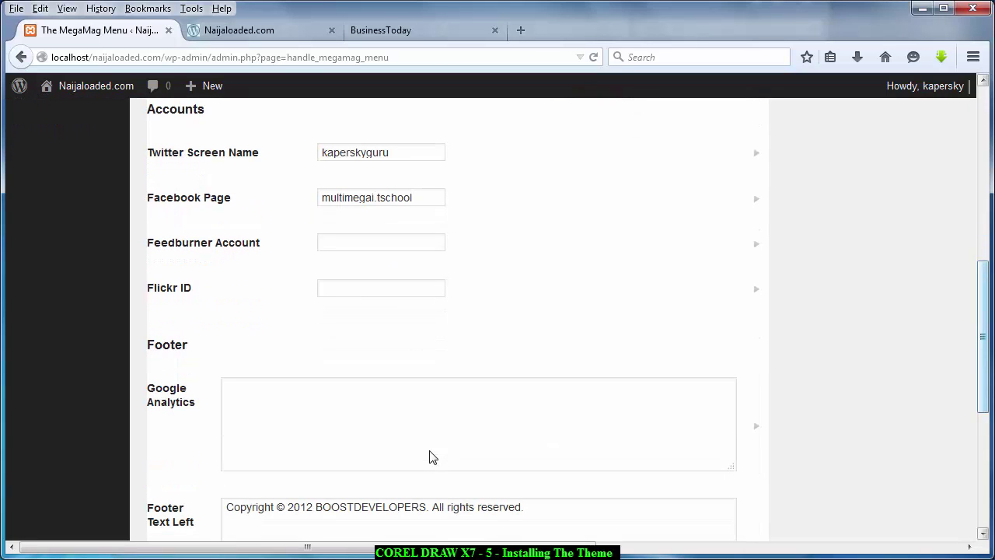
pyautogui.scroll(-3, 432, 457)
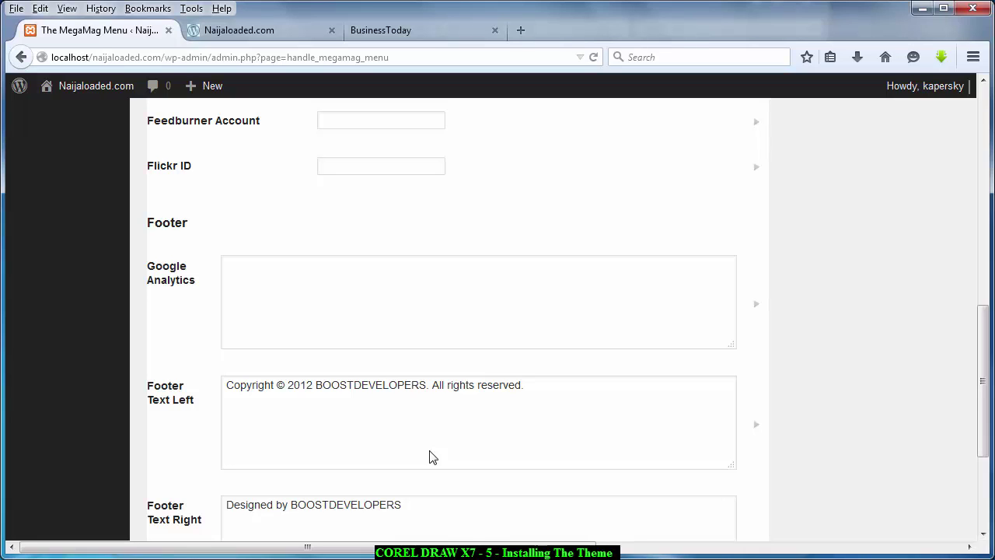
pyautogui.click(432, 457)
pyautogui.hotkey('shift', 'Left')
pyautogui.hotkey('shift', 'Left')
pyautogui.hotkey('shift', 'Left')
pyautogui.hotkey('shift', 'Left')
pyautogui.hotkey('shift', 'Left')
pyautogui.hotkey('shift', 'Left')
pyautogui.hotkey('shift', 'Left')
pyautogui.hotkey('shift', 'Left')
pyautogui.hotkey('shift', 'Left')
pyautogui.hotkey('shift', 'Left')
pyautogui.hotkey('shift', 'Left')
pyautogui.hotkey('shift', 'Left')
pyautogui.hotkey('shift', 'Left')
pyautogui.hotkey('shift', 'Left')
pyautogui.hotkey('shift', 'Left')
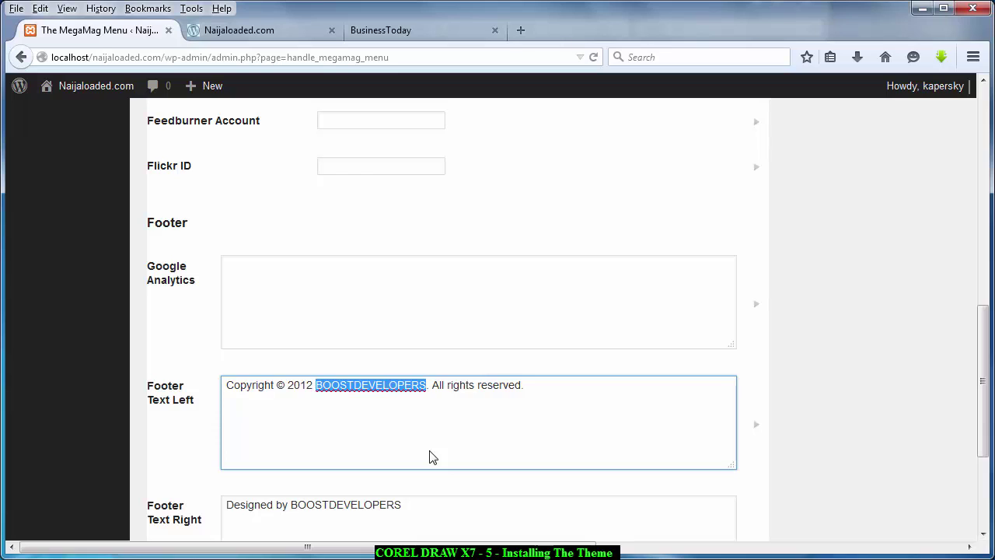
pyautogui.write('Naij')
pyautogui.press('BackSpace')
pyautogui.press('BackSpace')
pyautogui.press('BackSpace')
pyautogui.write('aija')
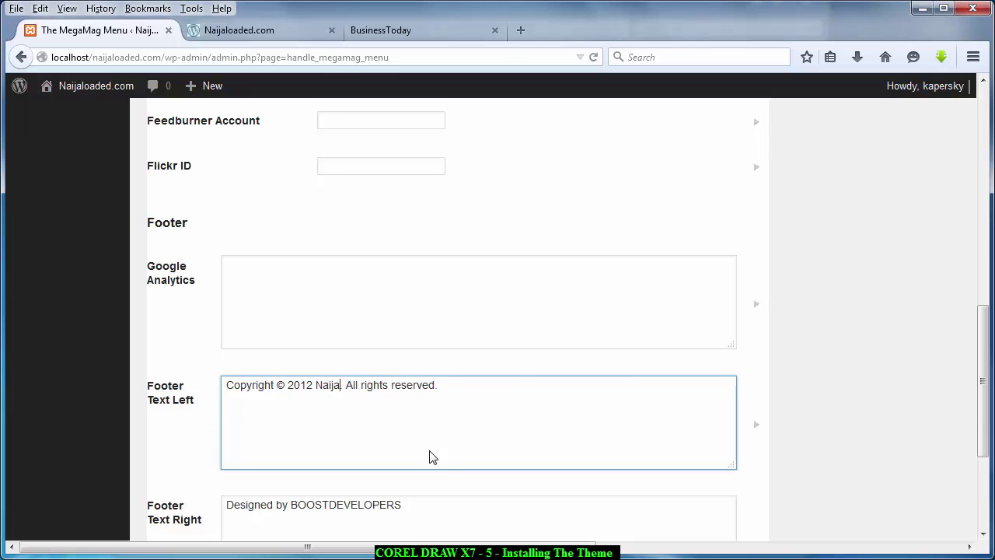
pyautogui.write('lo')
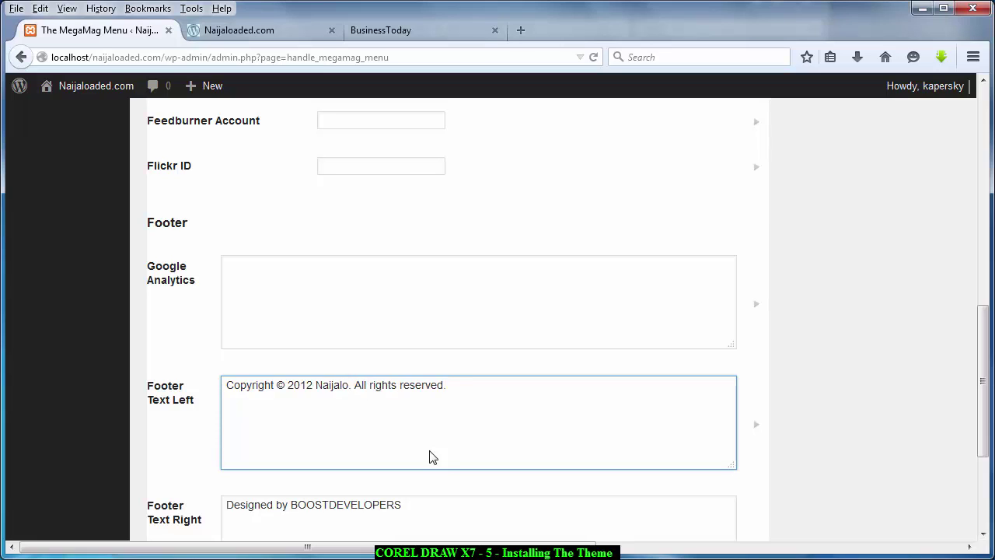
pyautogui.write('a')
pyautogui.press('BackSpace')
pyautogui.press('BackSpace')
pyautogui.write('oaded')
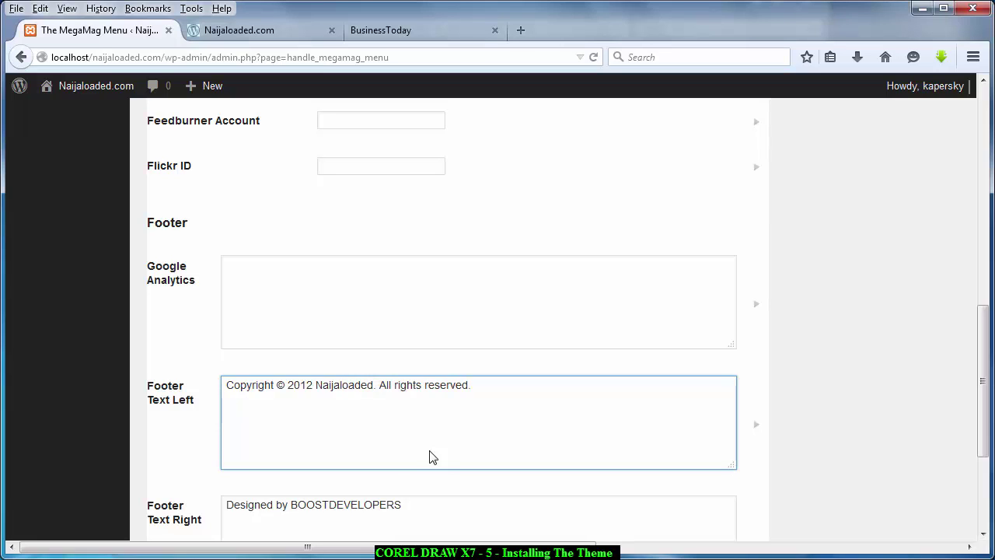
pyautogui.write('.co')
pyautogui.press('BackSpace')
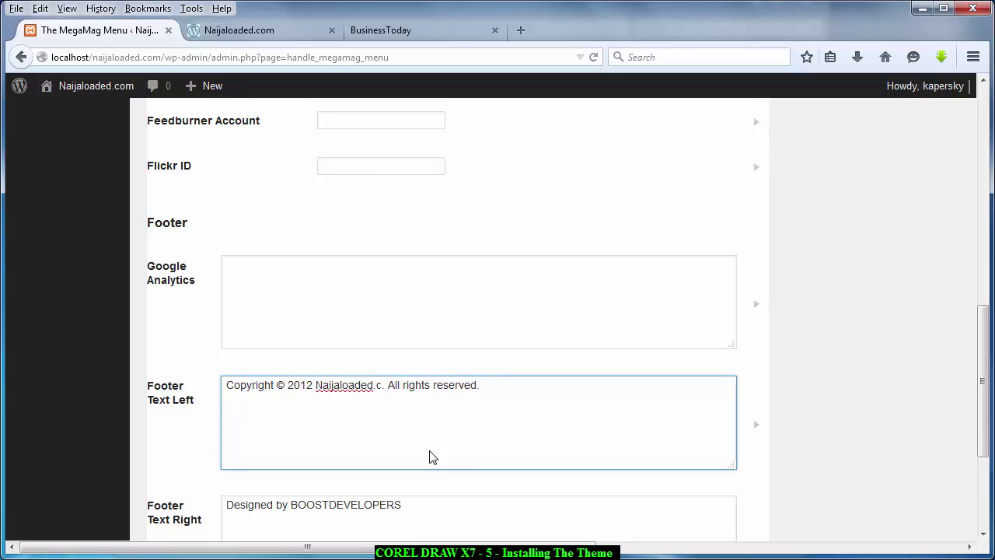
pyautogui.write('o')
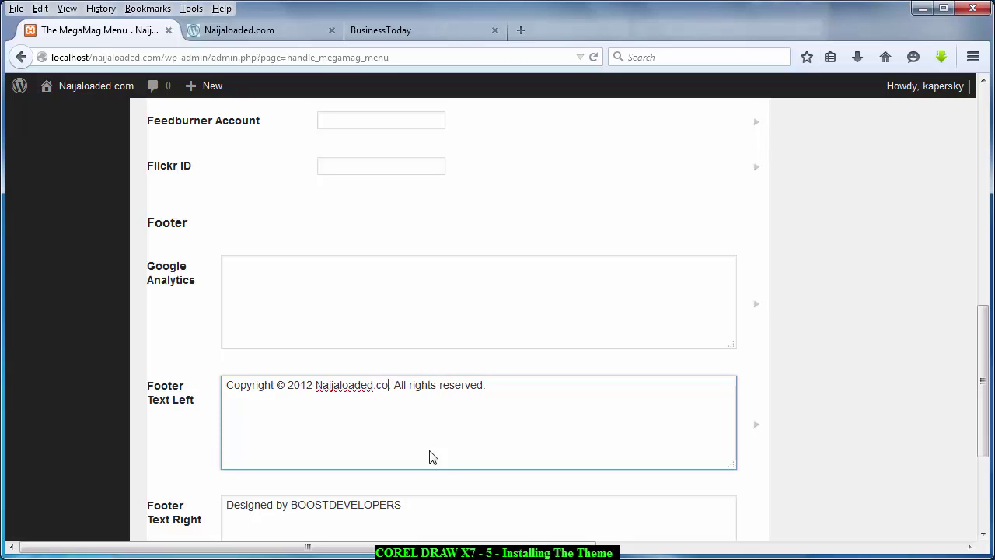
pyautogui.write('m')
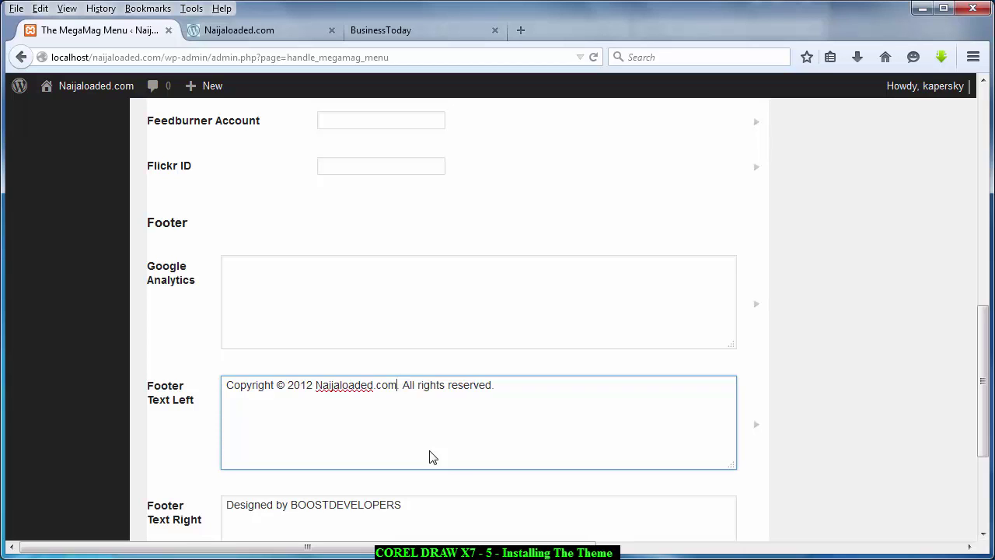
pyautogui.scroll(-3, 432, 457)
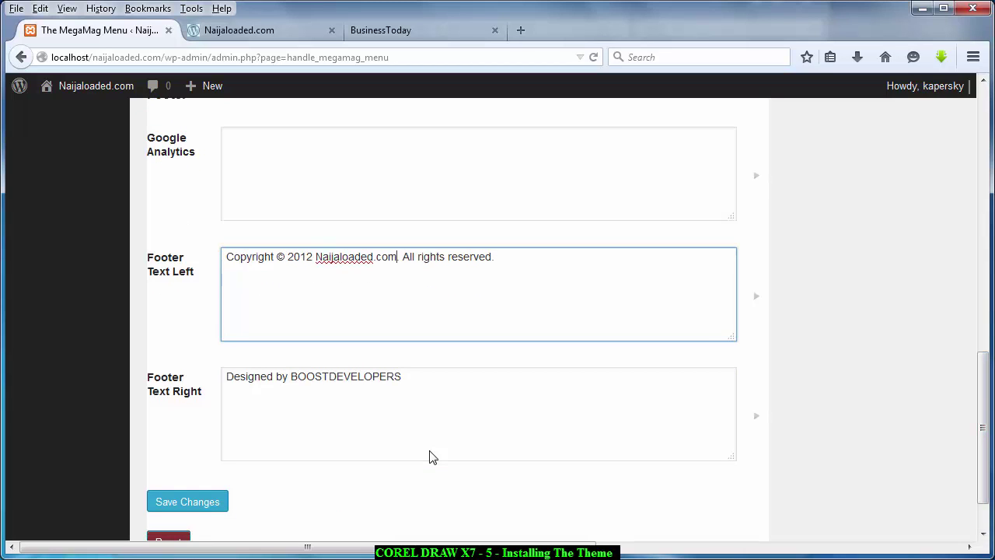
# - View the live front page's footer, which still credits BOOSTDEVELOPERS
pyautogui.hotkey('ctrl', 'Tab')
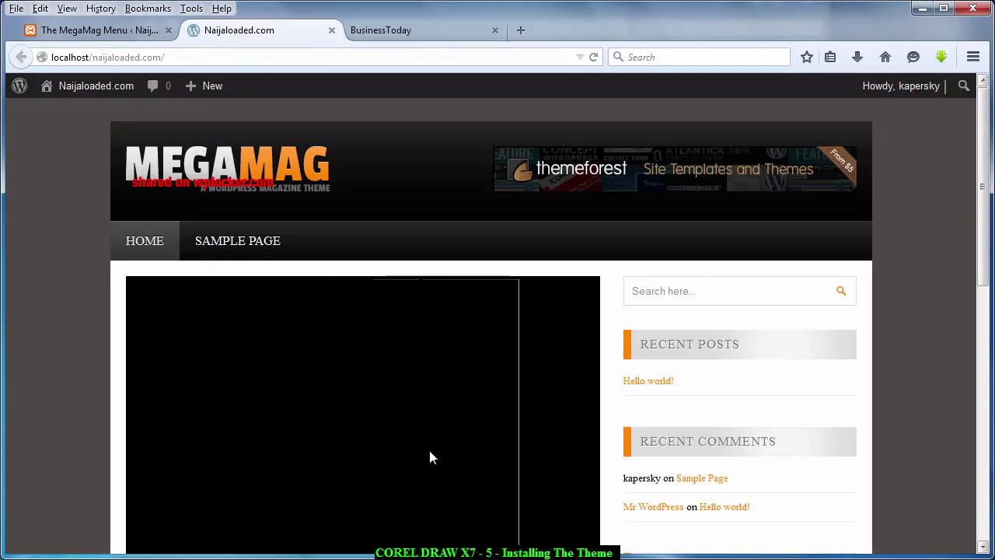
pyautogui.scroll(-8, 432, 457)
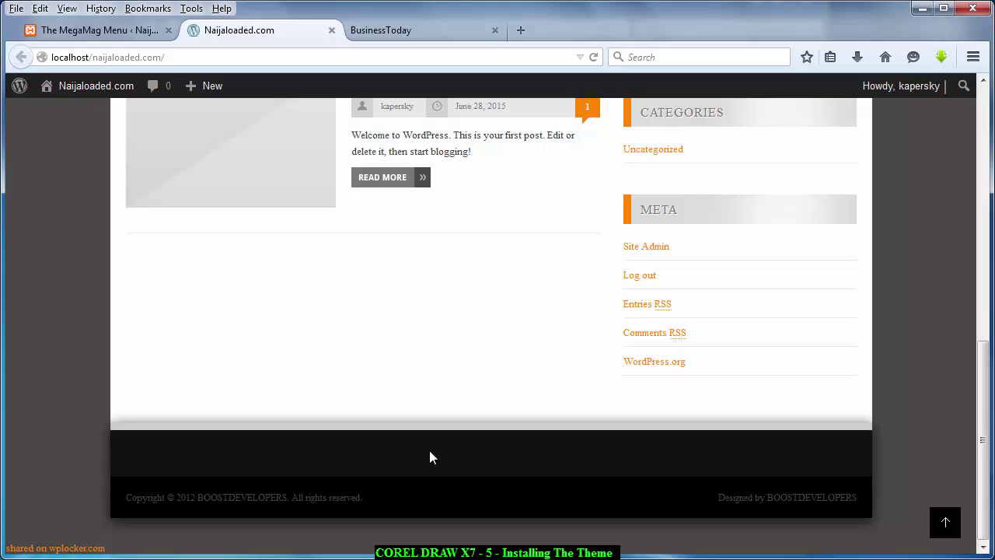
# - Back in the MegaMag settings, delete BOOSTDEVELOPERS from the Footer Text Right credit
pyautogui.hotkey('ctrl', 'pageup')
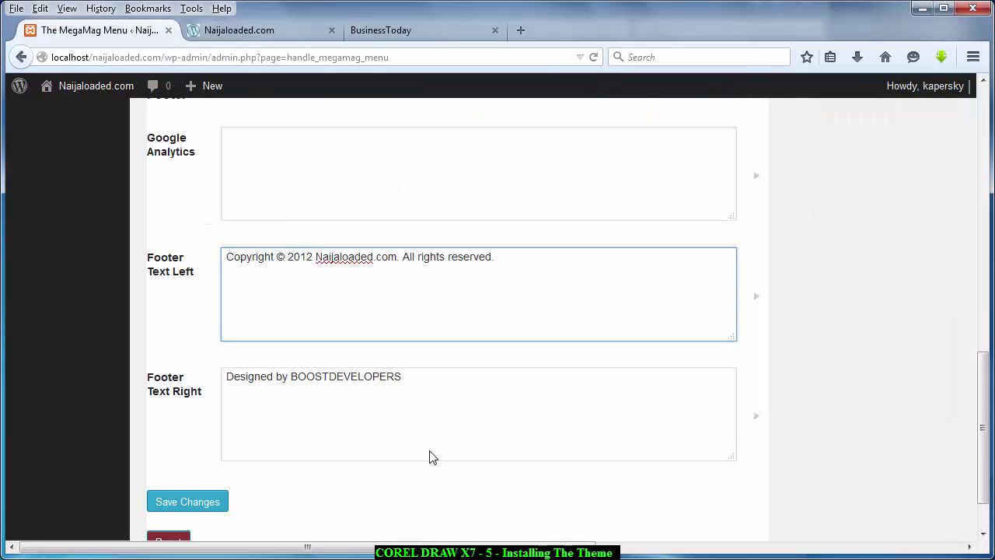
pyautogui.click(433, 457)
pyautogui.hotkey('shift', 'Left')
pyautogui.hotkey('shift', 'Left')
pyautogui.hotkey('shift', 'Left')
pyautogui.hotkey('shift', 'Left')
pyautogui.hotkey('shift', 'Left')
pyautogui.hotkey('shift', 'Left')
pyautogui.hotkey('shift', 'Left')
pyautogui.hotkey('shift', 'Left')
pyautogui.hotkey('shift', 'Left')
pyautogui.hotkey('shift', 'Left')
pyautogui.hotkey('shift', 'Left')
pyautogui.hotkey('shift', 'Left')
pyautogui.hotkey('shift', 'Left')
pyautogui.hotkey('shift', 'Left')
pyautogui.hotkey('shift', 'Left')
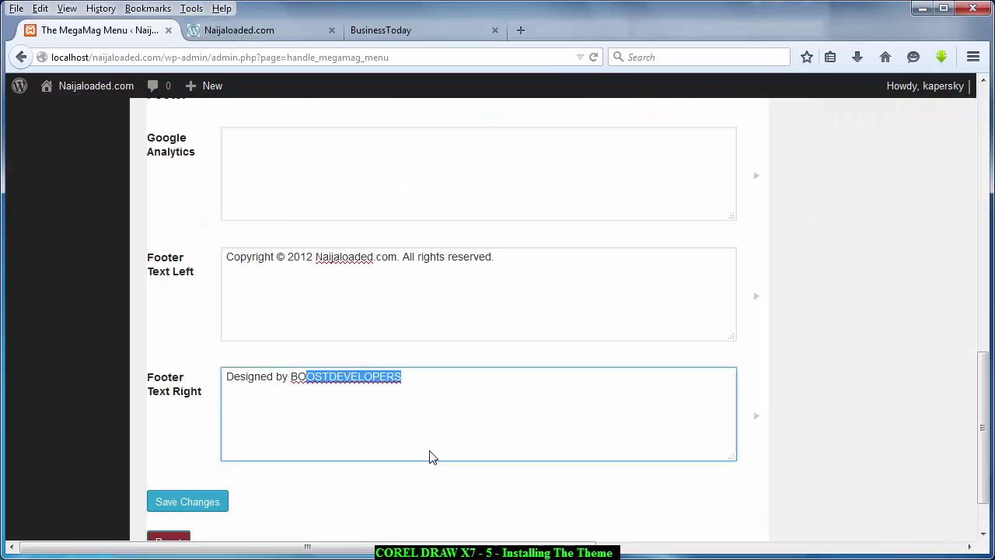
pyautogui.press('BackSpace')
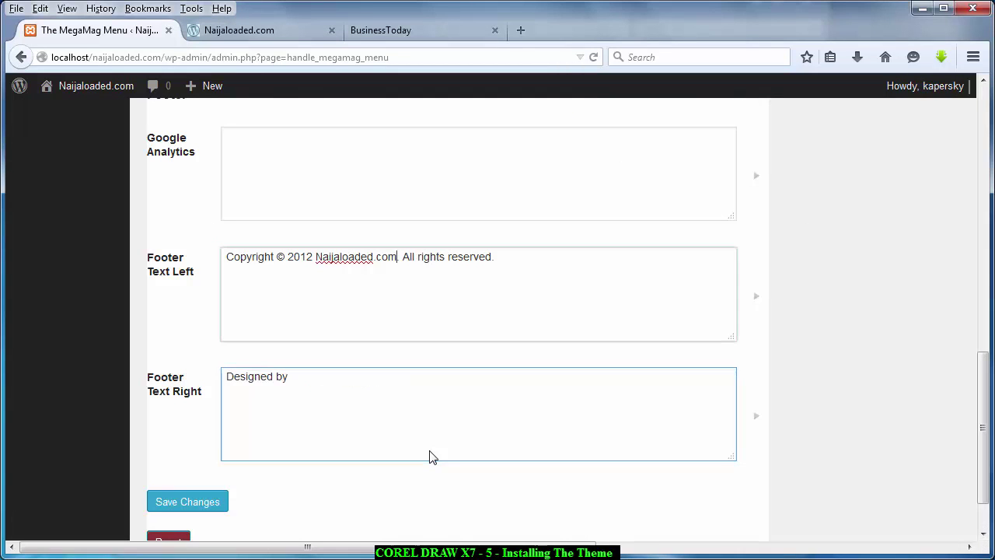
# - Copy Naijaloaded.com into the right credit so it reads 'Designed by Naijaloaded.com', and save
pyautogui.hotkey('shift', 'Tab')
pyautogui.hotkey('shift', 'Left')
pyautogui.hotkey('shift', 'Left')
pyautogui.hotkey('shift', 'Left')
pyautogui.hotkey('shift', 'Left')
pyautogui.hotkey('shift', 'Left')
pyautogui.hotkey('shift', 'Left')
pyautogui.hotkey('shift', 'Left')
pyautogui.hotkey('shift', 'Left')
pyautogui.hotkey('shift', 'Left')
pyautogui.hotkey('shift', 'Left')
pyautogui.hotkey('shift', 'Left')
pyautogui.hotkey('shift', 'Left')
pyautogui.hotkey('shift', 'Left')
pyautogui.hotkey('shift', 'Left')
pyautogui.hotkey('shift', 'Left')
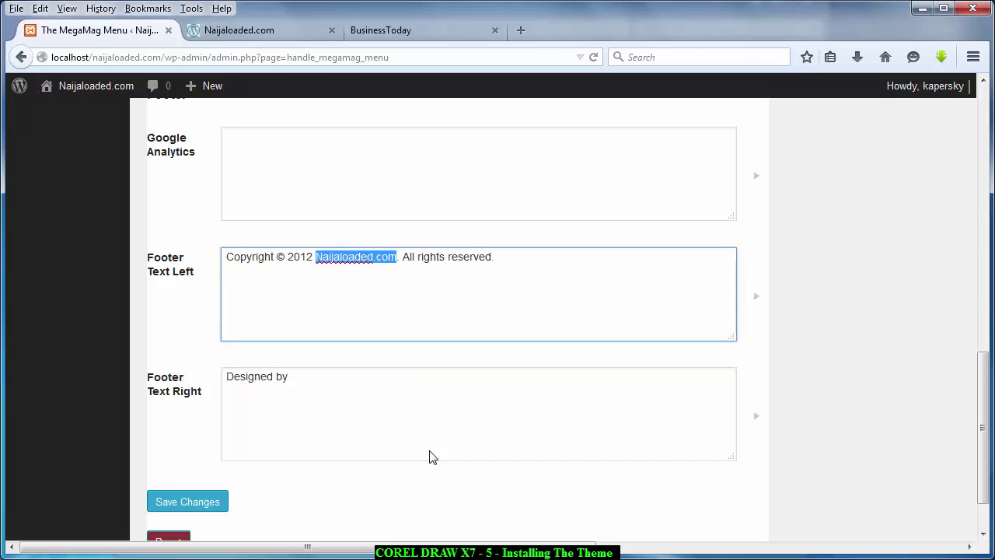
pyautogui.hotkey('ctrl', 'c')
pyautogui.press('Tab')
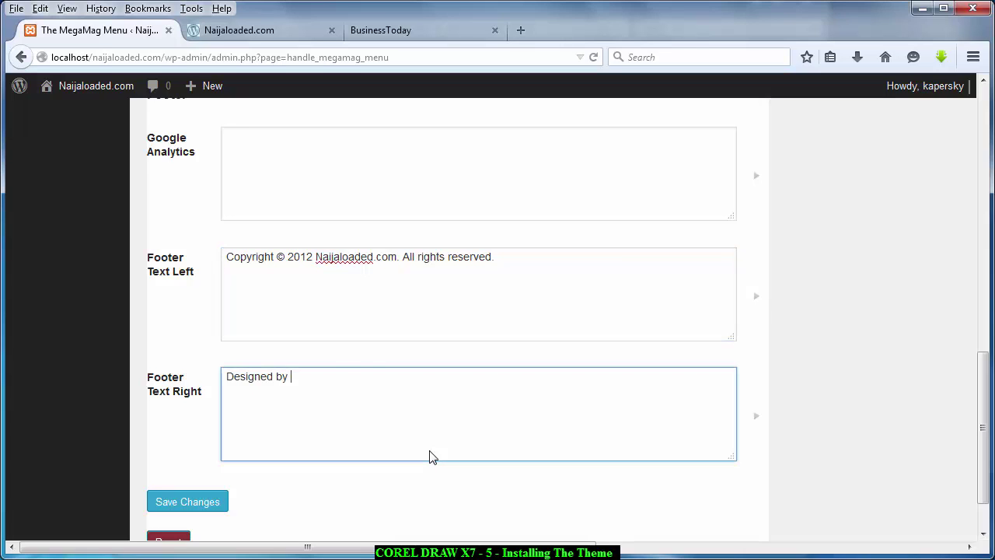
pyautogui.hotkey('ctrl', 'v')
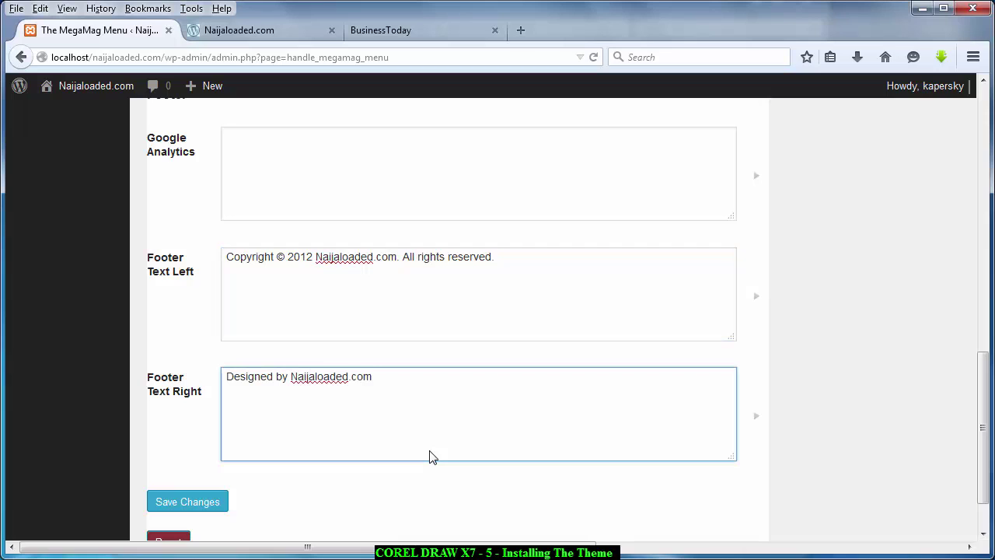
pyautogui.press('Tab')
pyautogui.press('Return')
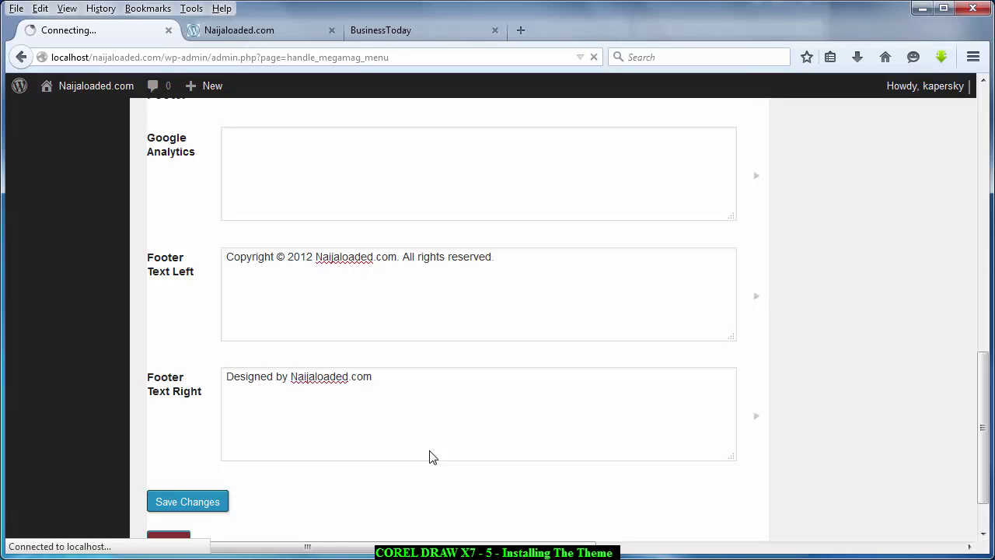
pyautogui.scroll(-2, 432, 456)
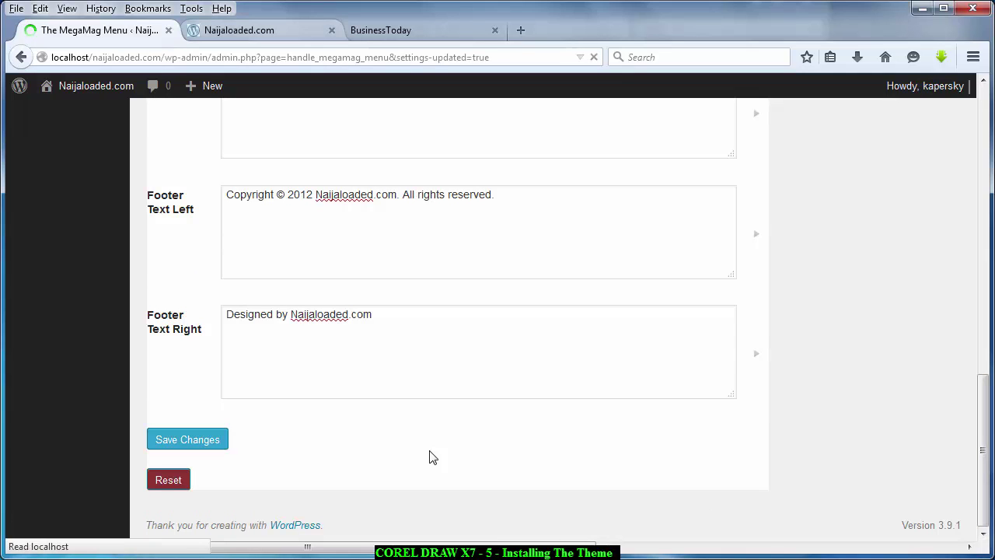
# - Reload the live Naijaloaded.com site to confirm both new footer credits
pyautogui.hotkey('ctrl', 'Tab')
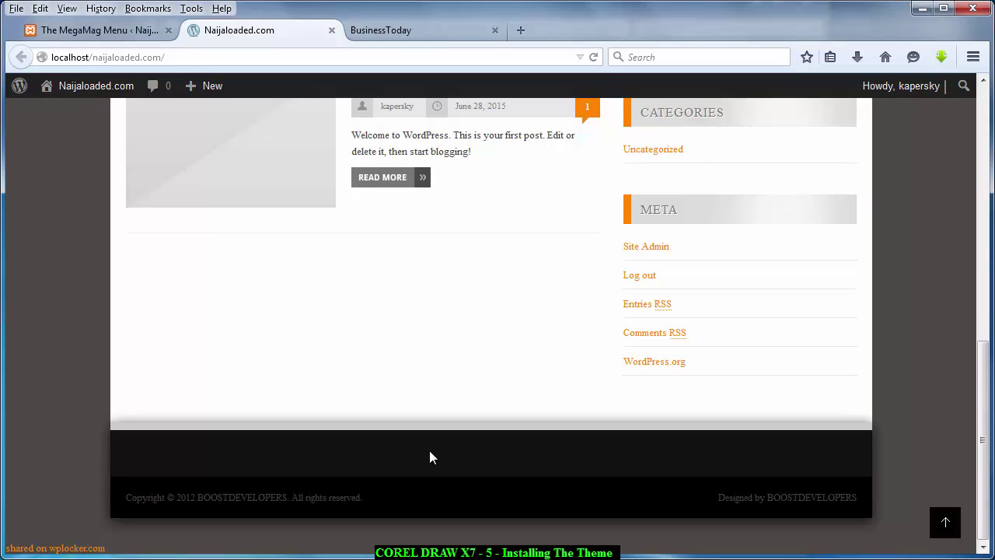
pyautogui.press('F5')
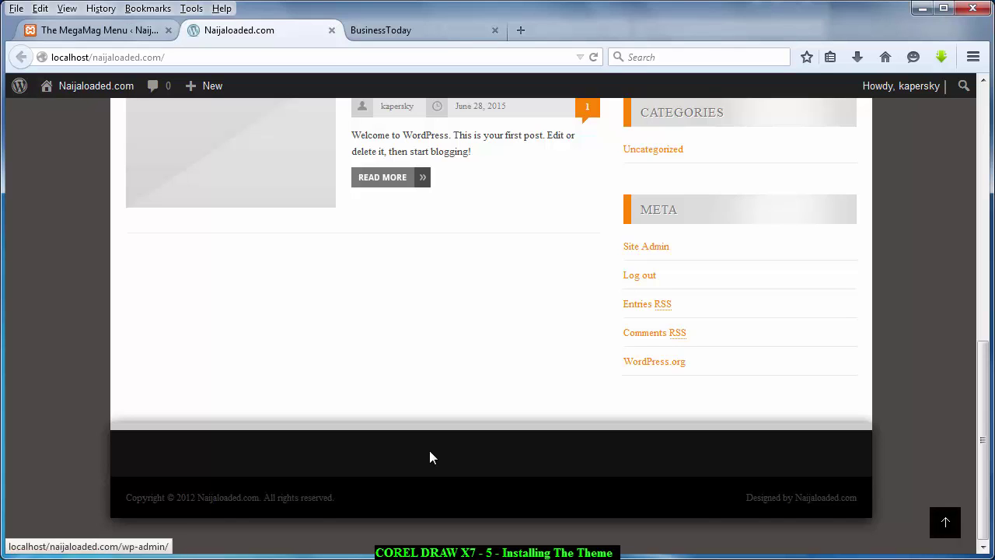
# - Make the MegaMag Footer Text Left read 'Copyright © 2015 Naijaloaded.com. All rights reserved.' and save the settings
pyautogui.hotkey('ctrl', 'shift', 'Tab')
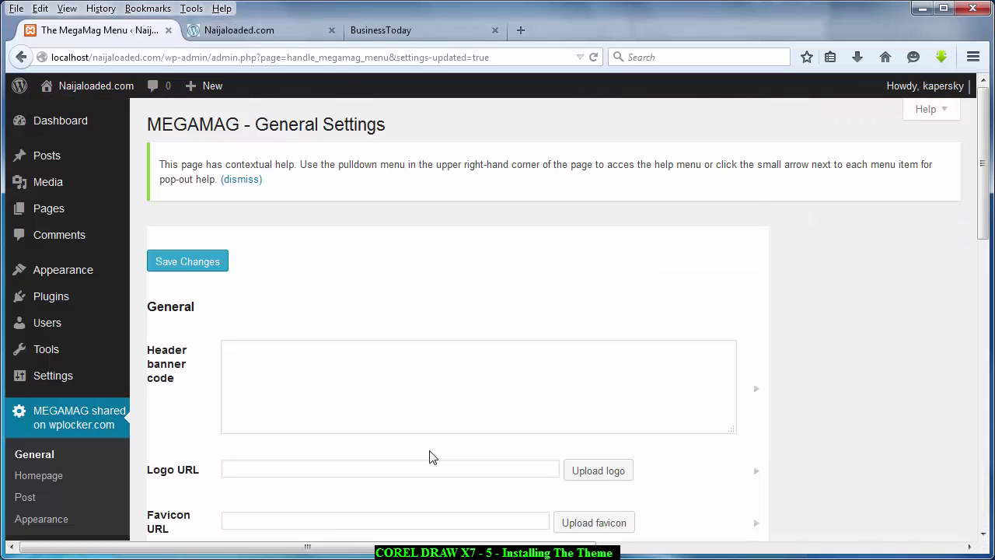
pyautogui.scroll(-10, 432, 457)
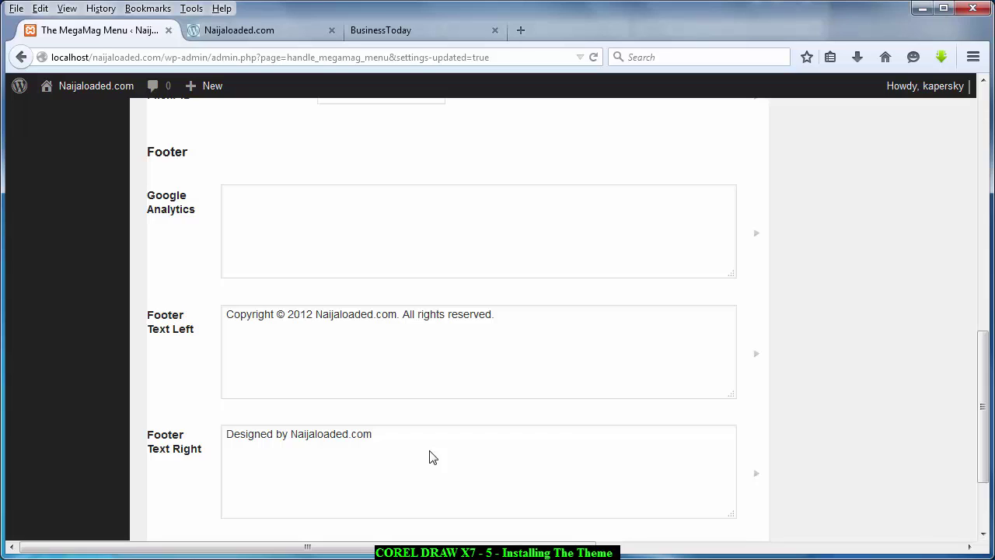
pyautogui.moveTo(307, 314); pyautogui.dragTo(313, 314)
pyautogui.write('5')
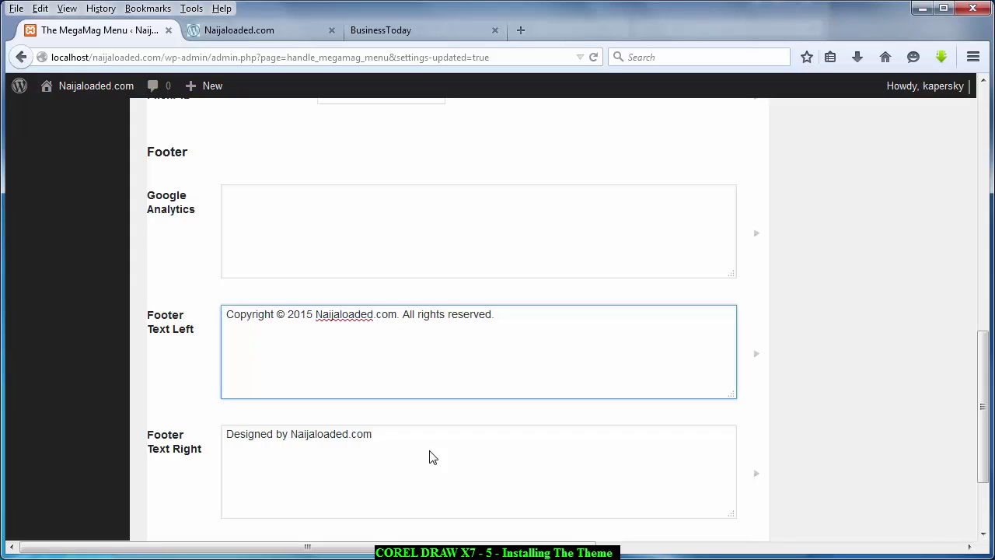
pyautogui.scroll(-3, 433, 457)
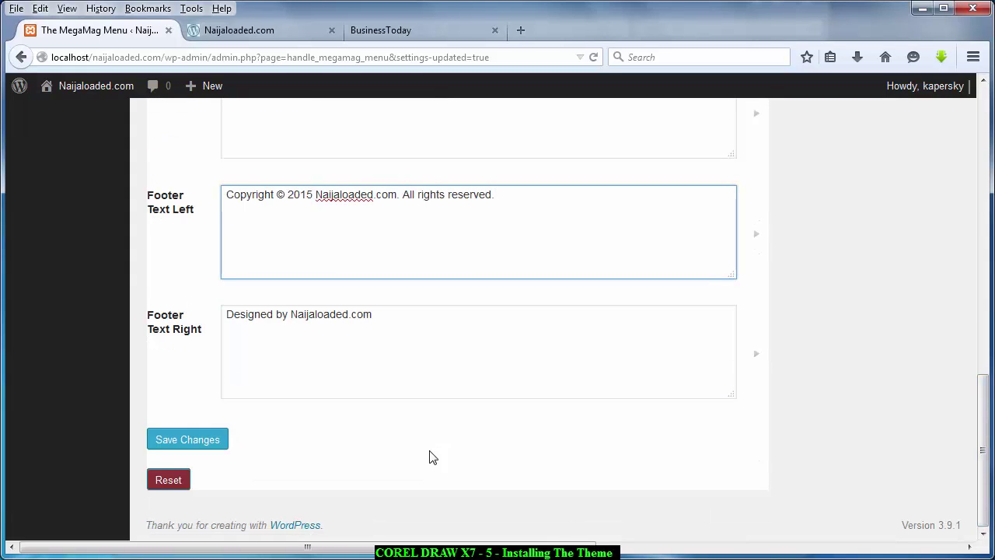
pyautogui.press('Tab')
pyautogui.press('Return')
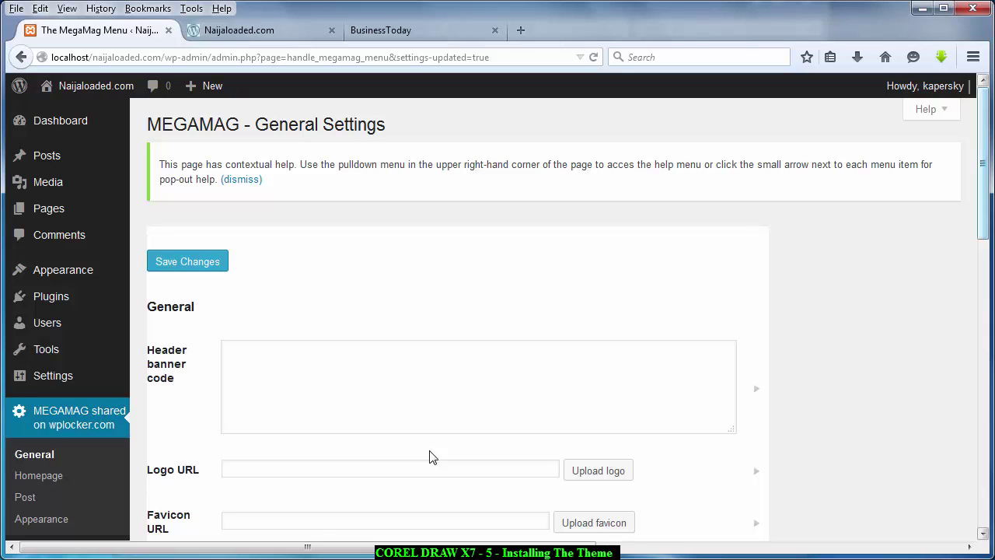
pyautogui.scroll(-3, 432, 457)
pyautogui.scroll(-6, 432, 457)
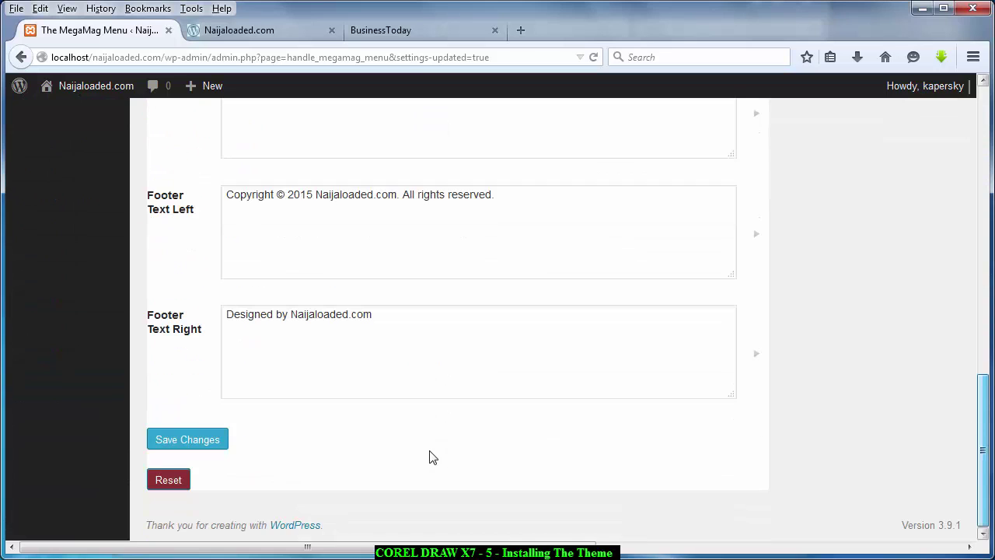